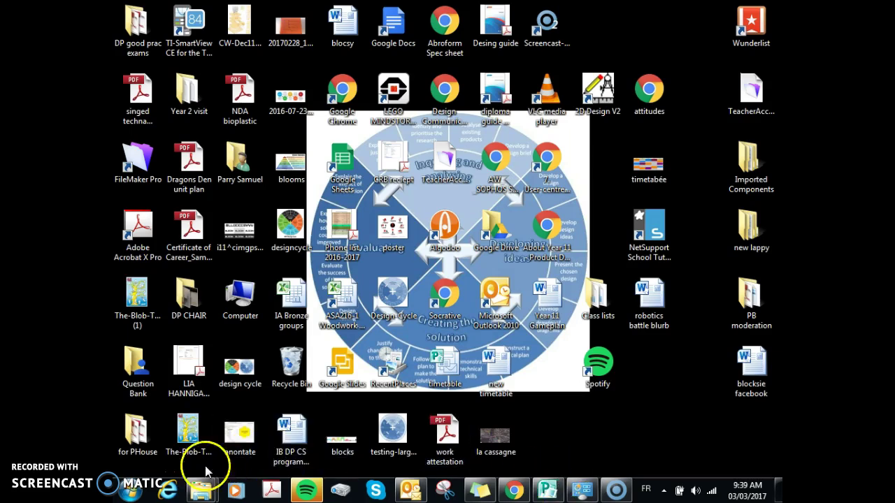
Launch Publisher 2010 from the Start menu and start a blank 8.5 x 11" publication.
click(132, 492)
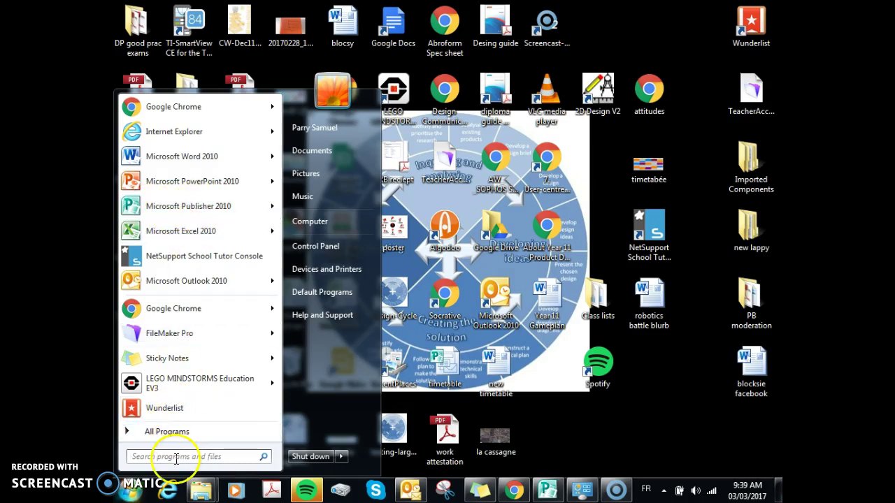
text(pub)
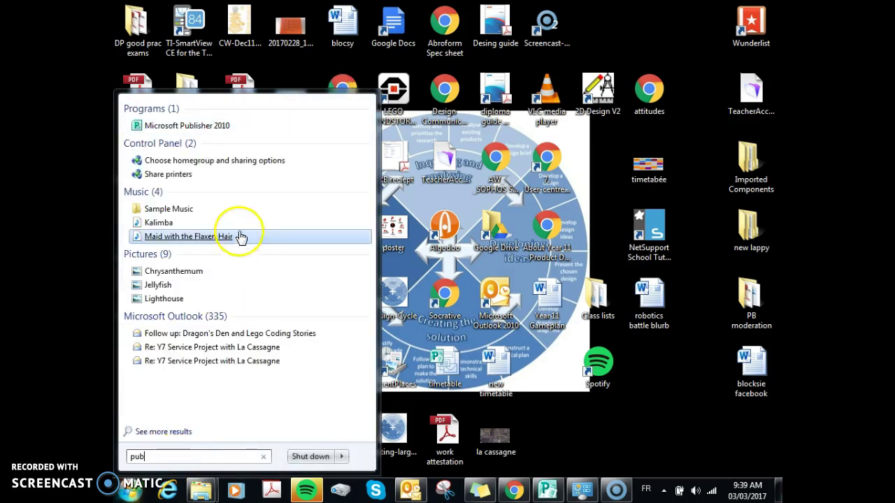
click(224, 137)
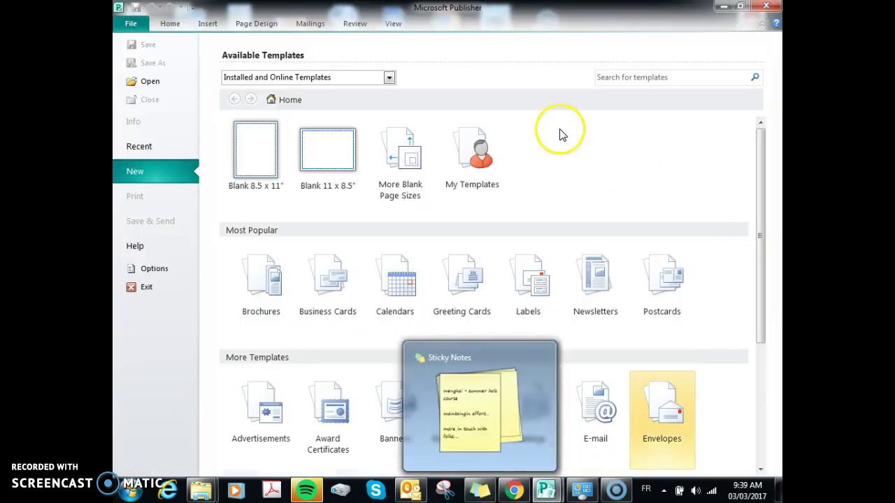
double_click(254, 155)
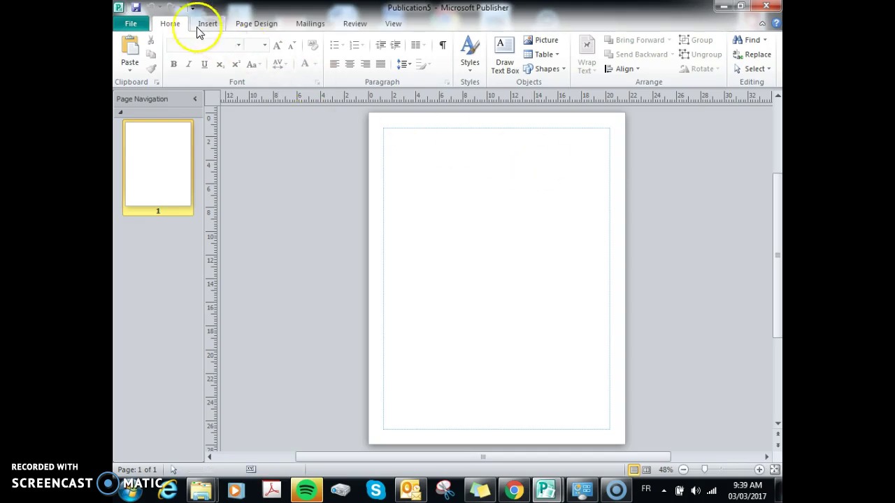
Set the page to A4 portrait with Narrow margins.
click(266, 29)
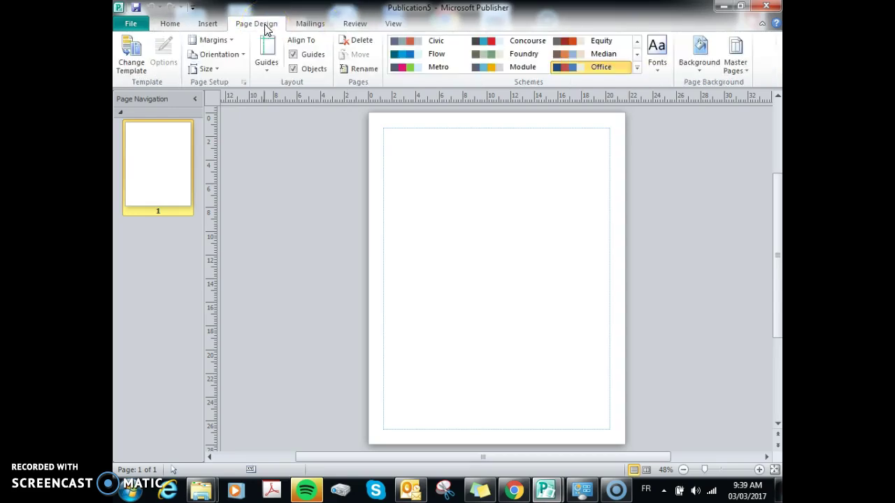
click(208, 68)
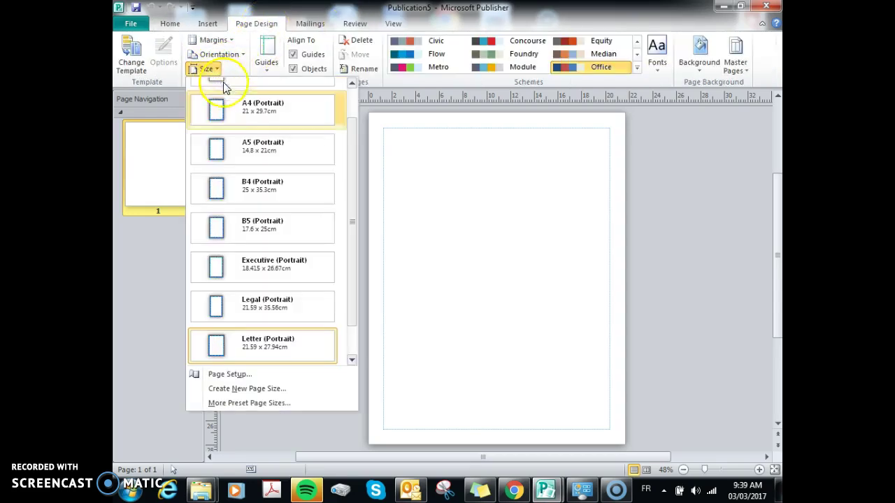
click(261, 119)
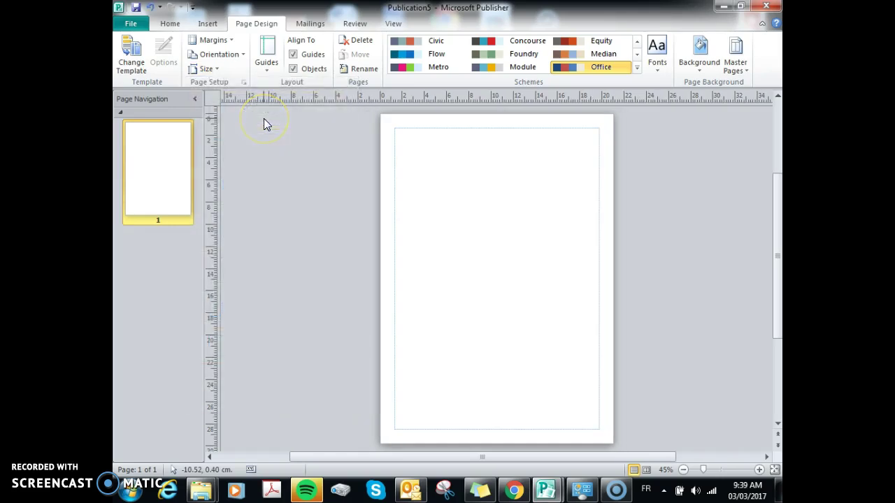
click(231, 54)
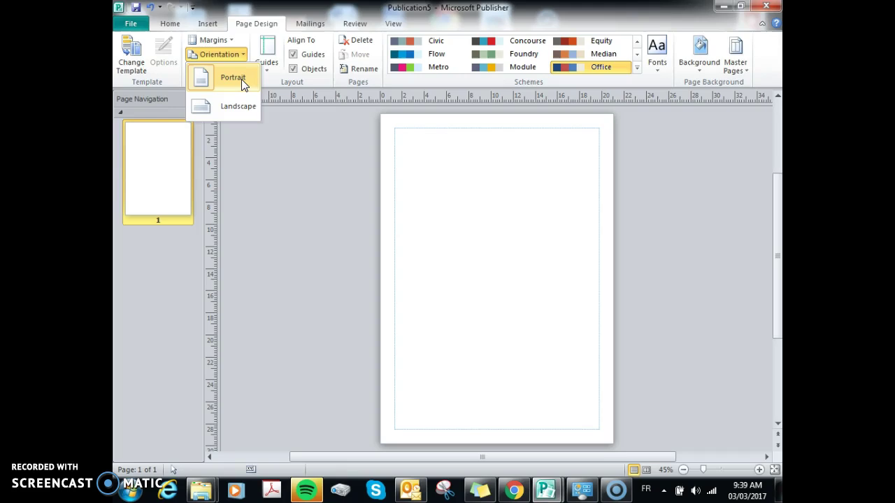
click(241, 79)
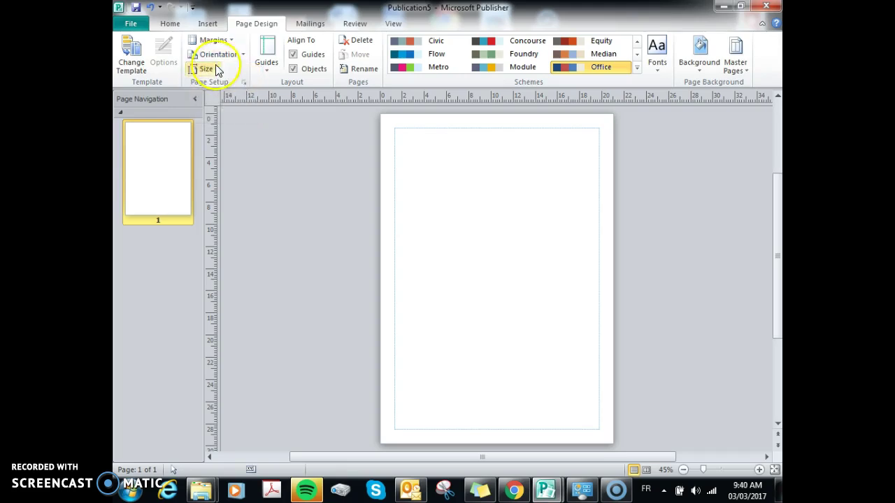
click(217, 39)
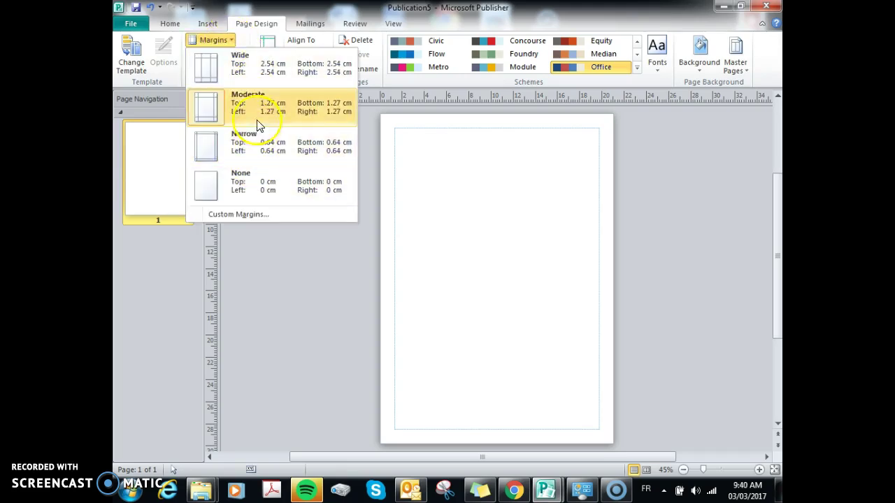
click(262, 140)
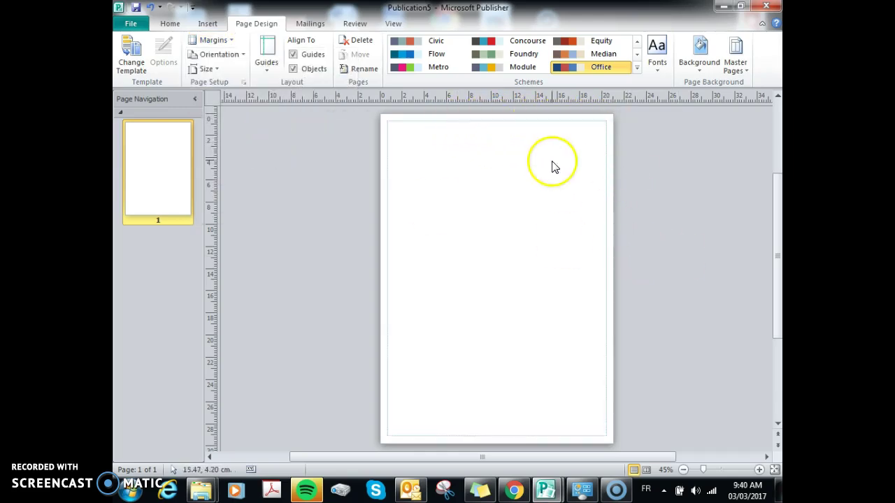
Draw a rectangle of about 20.85 x 16.30 cm over the page's top half and fill it light blue.
click(206, 26)
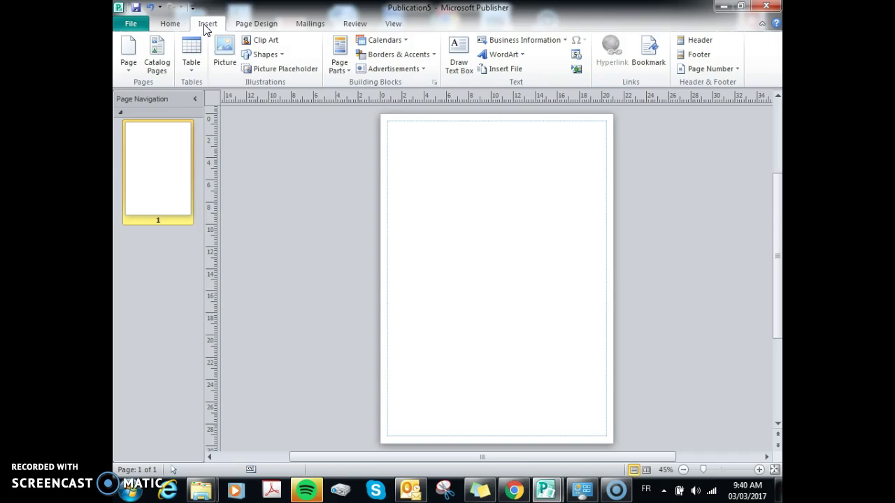
click(275, 59)
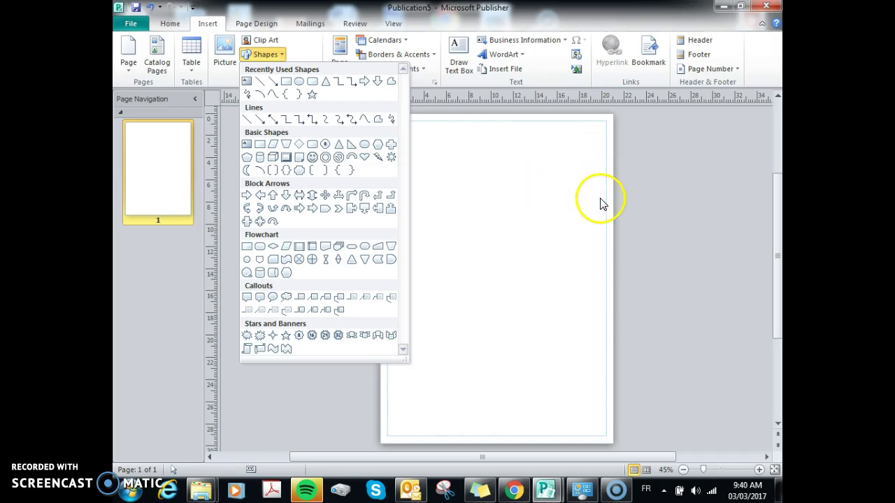
click(286, 82)
mouse_move(381, 115)
mouse_down()
mouse_move(580, 285)
mouse_move(604, 284)
mouse_move(606, 274)
mouse_move(612, 295)
mouse_up()
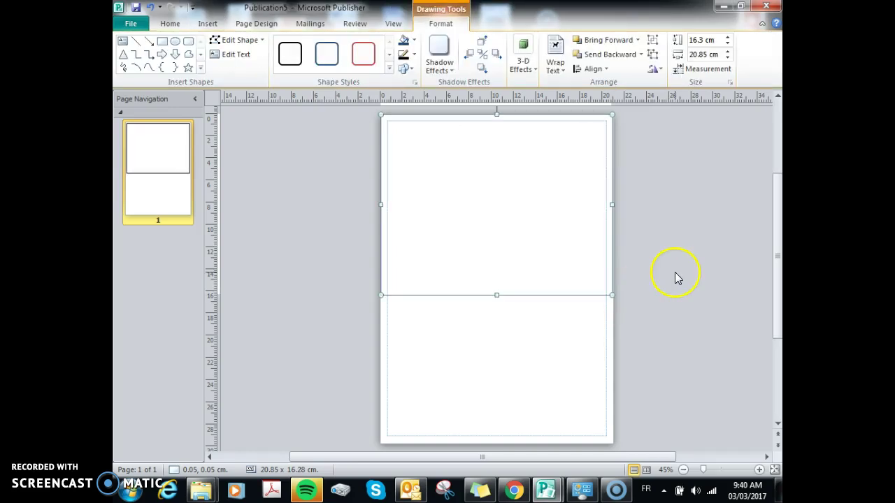
click(415, 42)
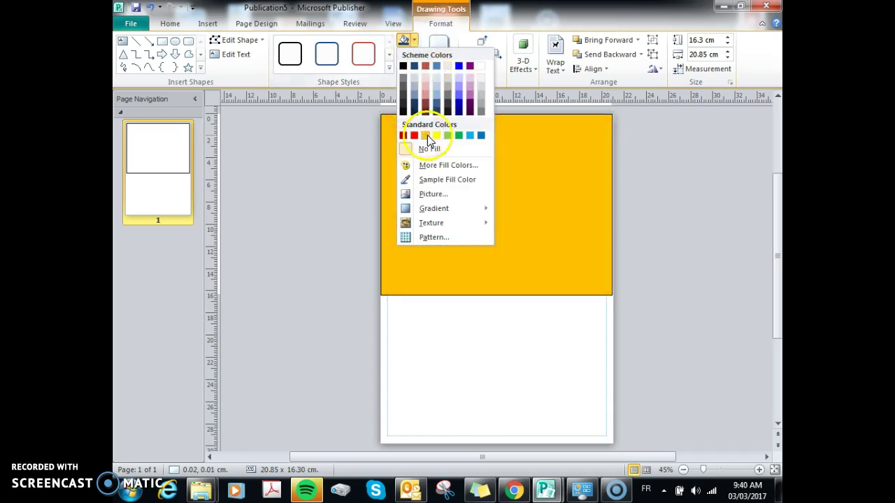
click(469, 136)
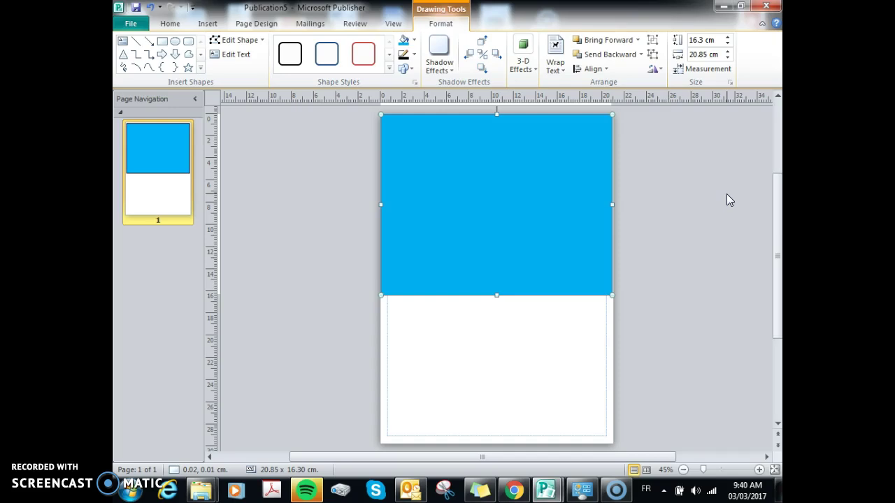
right_click(482, 157)
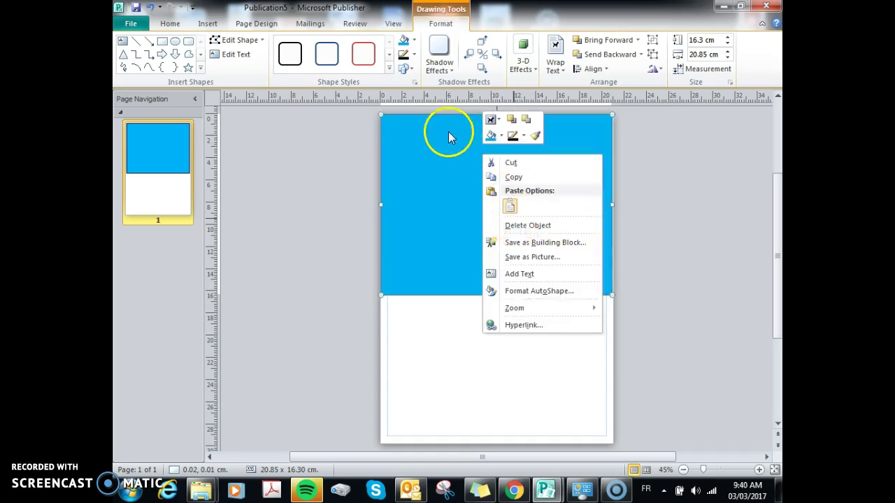
Apply a light linear gradient preset to the rectangle.
click(413, 42)
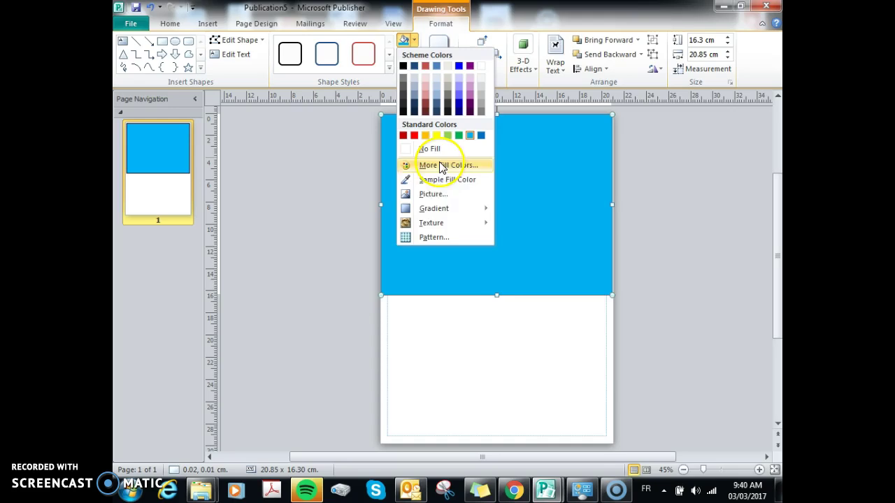
mouse_move(458, 216)
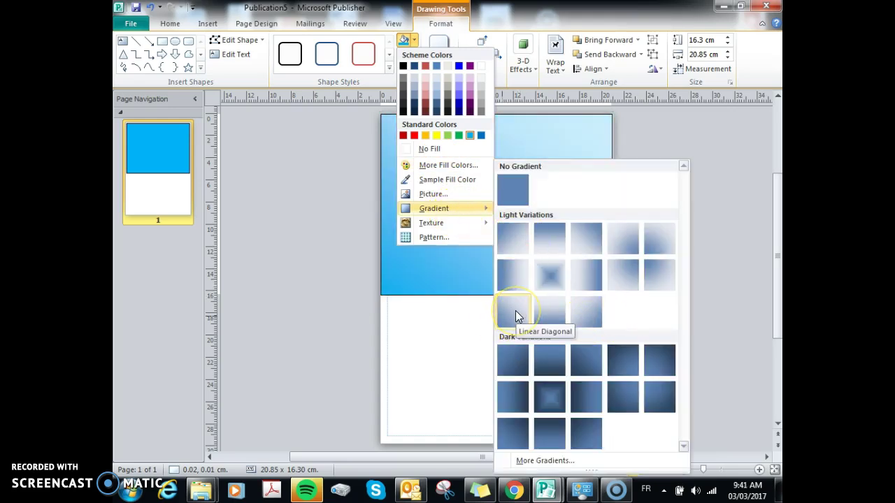
click(557, 319)
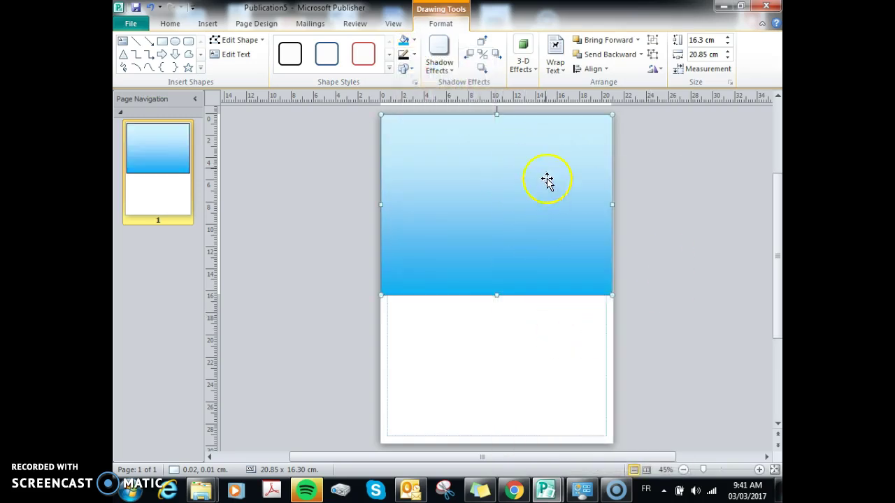
Set a custom two-colour gradient, green to blue, on the rectangle.
click(413, 40)
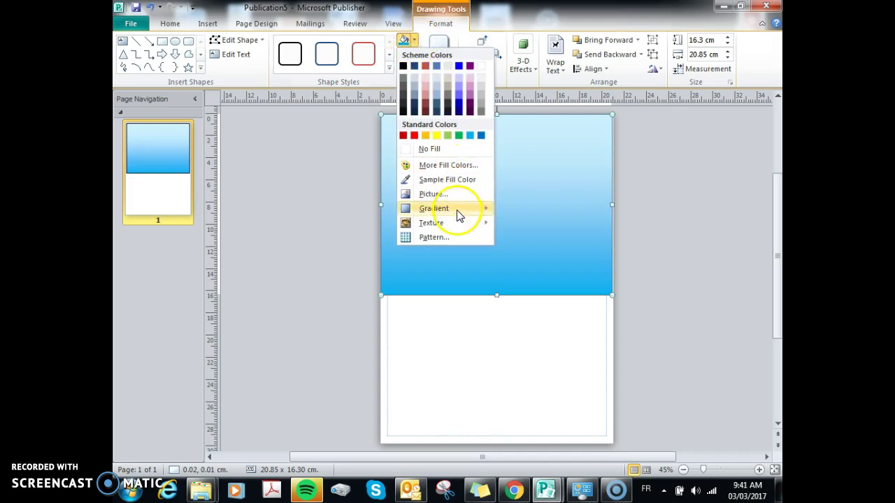
mouse_move(457, 210)
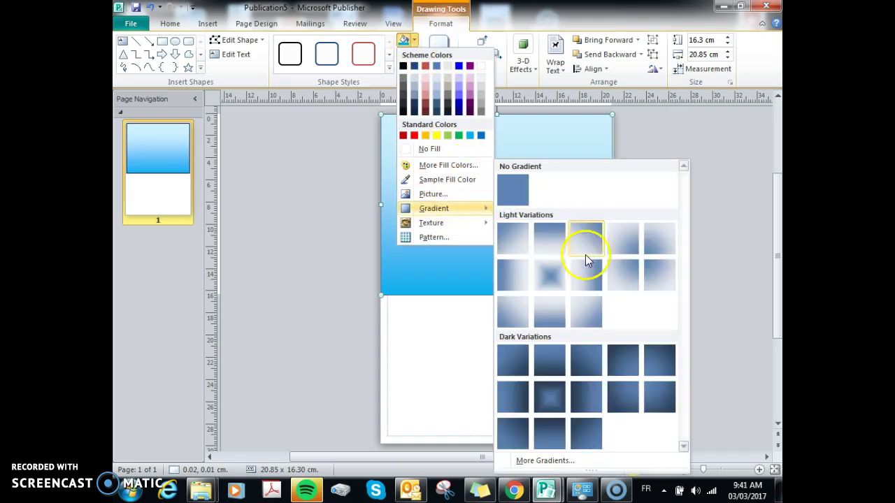
click(544, 461)
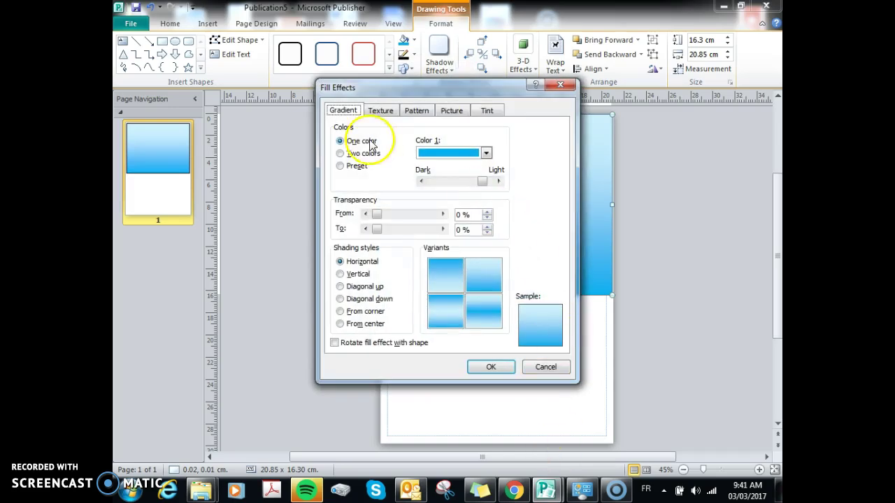
click(356, 153)
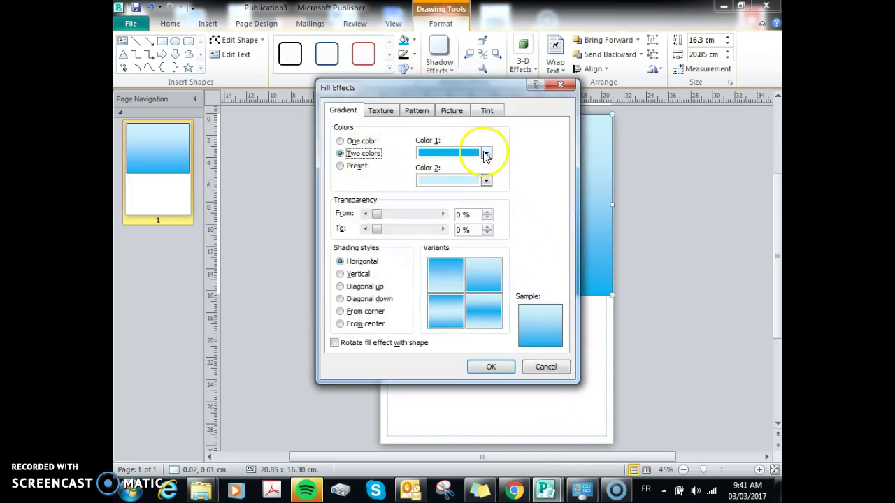
click(486, 180)
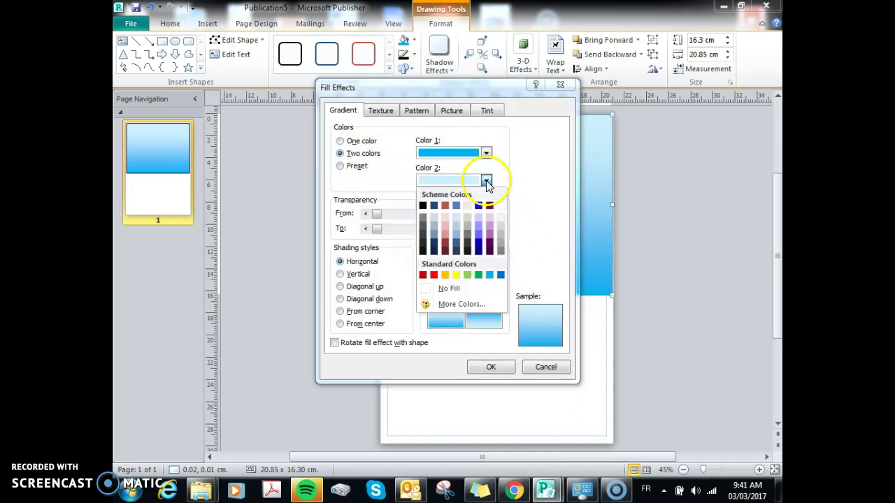
click(457, 275)
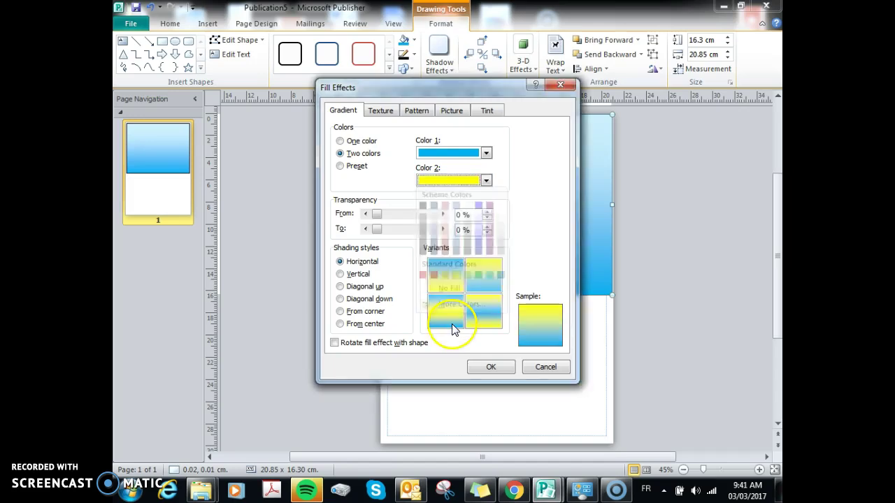
click(486, 180)
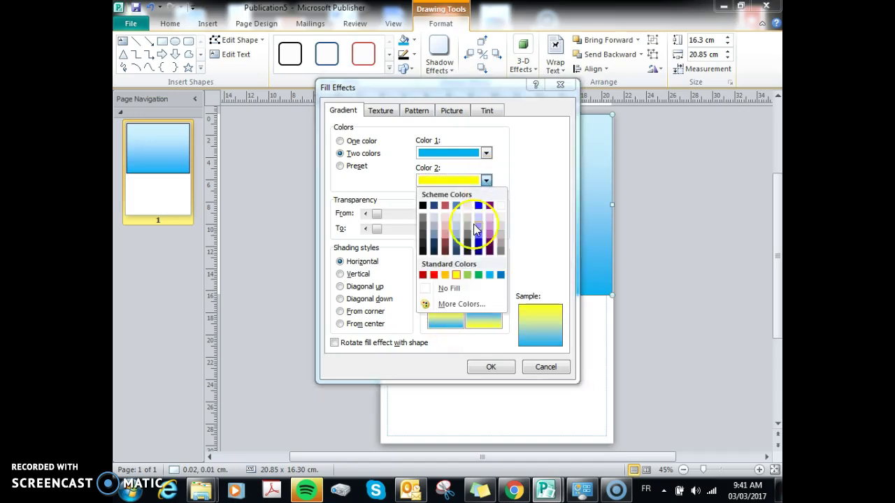
click(479, 275)
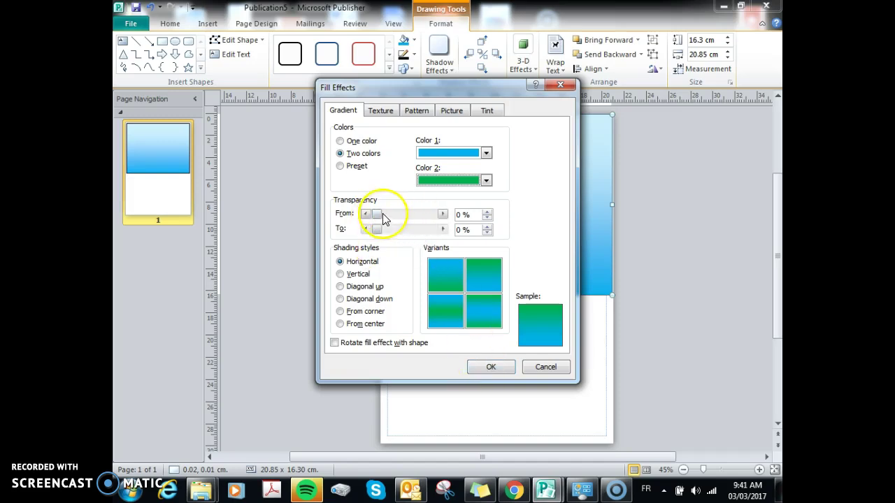
click(491, 367)
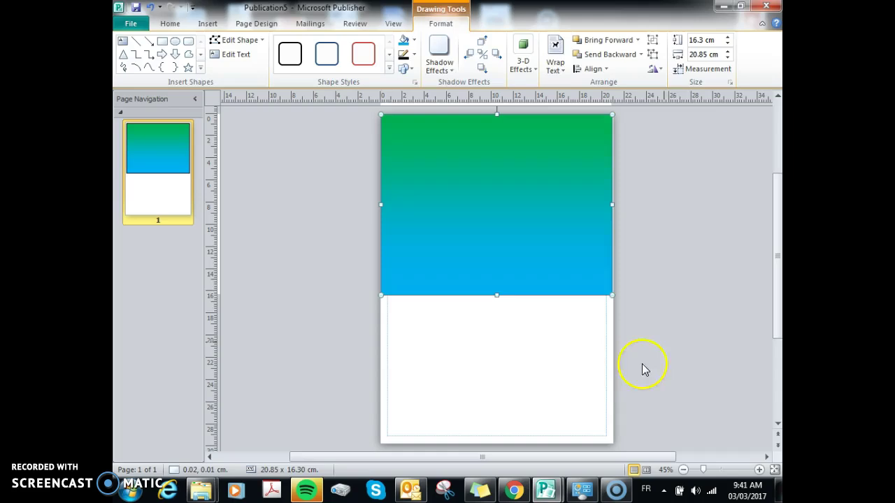
Copy the gradient rectangle below the original and rotate the copy 180°.
click(660, 362)
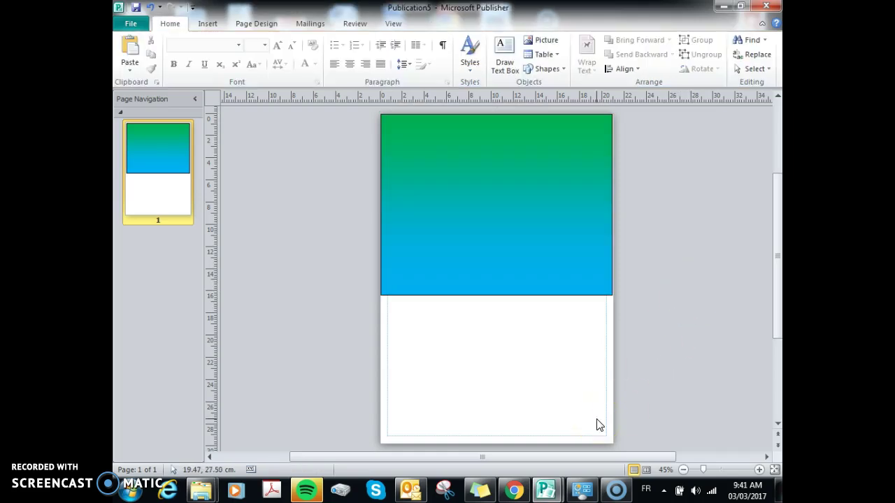
click(522, 207)
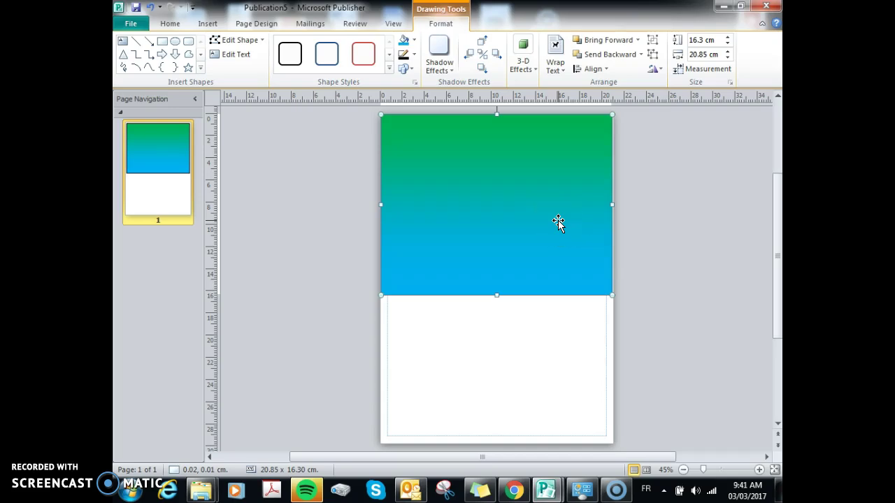
drag(558, 222, 514, 362)
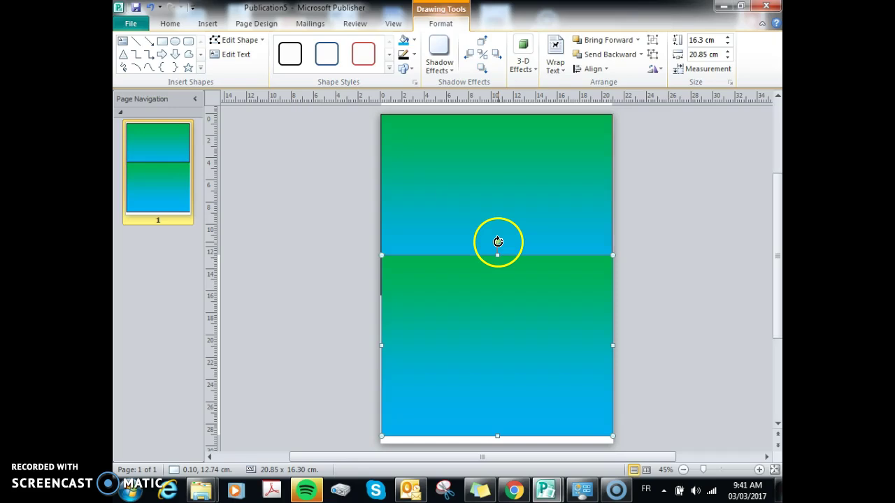
drag(498, 242, 495, 415)
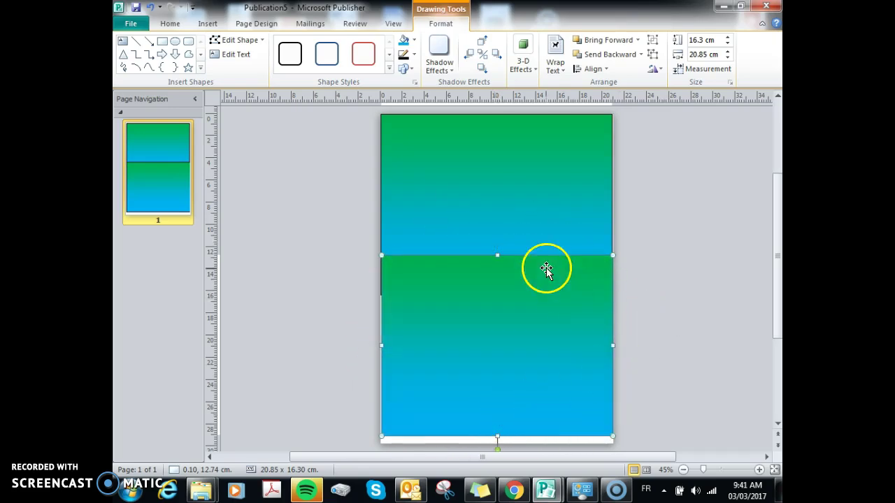
drag(499, 445, 495, 239)
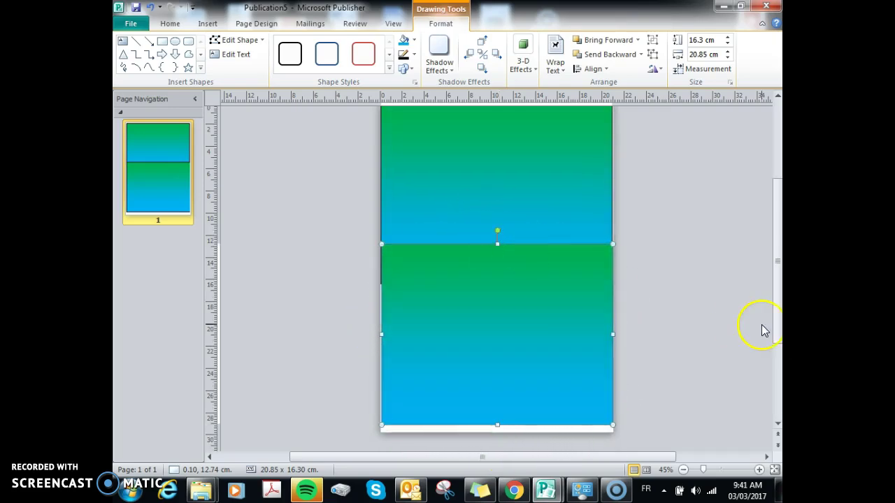
Change the copy's first gradient colour to yellow so it fades green to yellow.
click(414, 41)
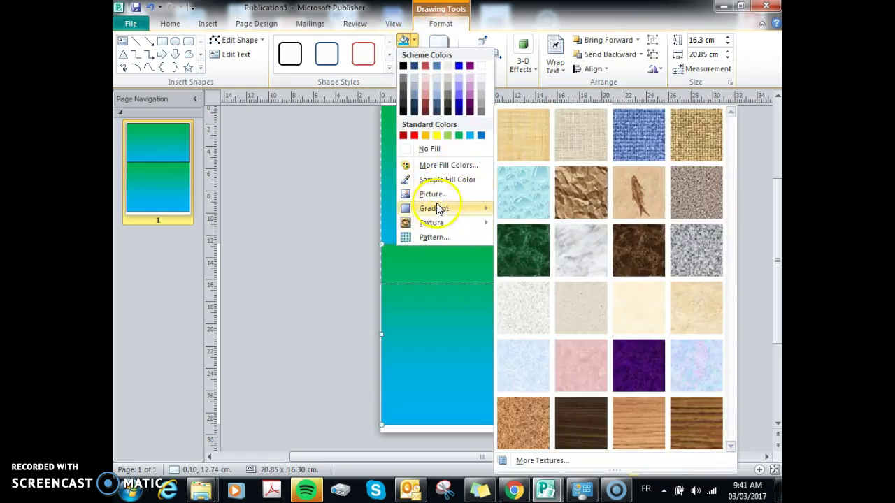
mouse_move(454, 209)
click(546, 461)
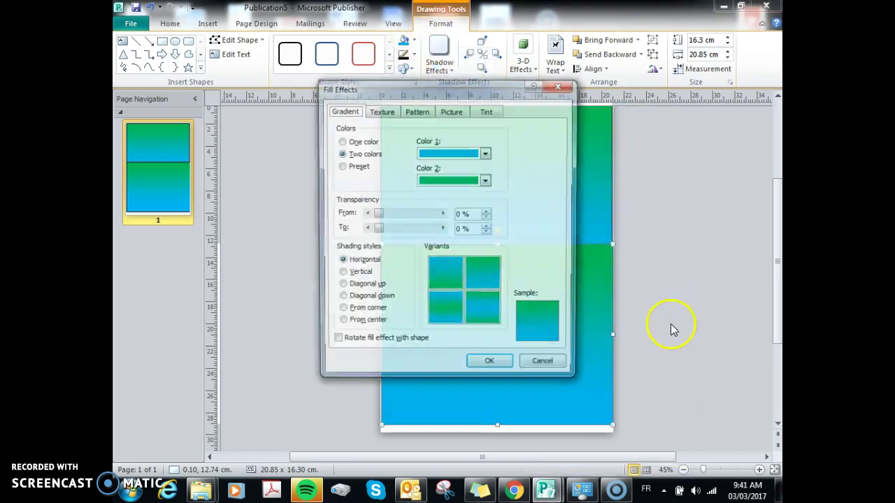
click(486, 154)
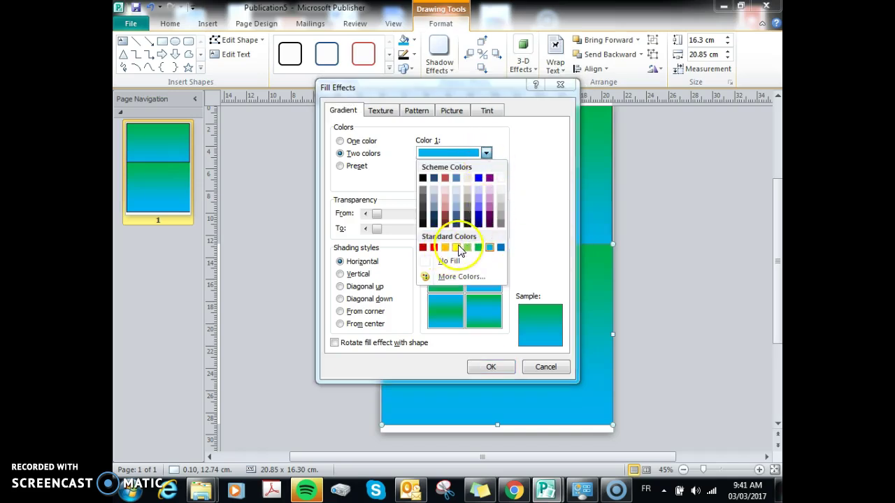
click(456, 249)
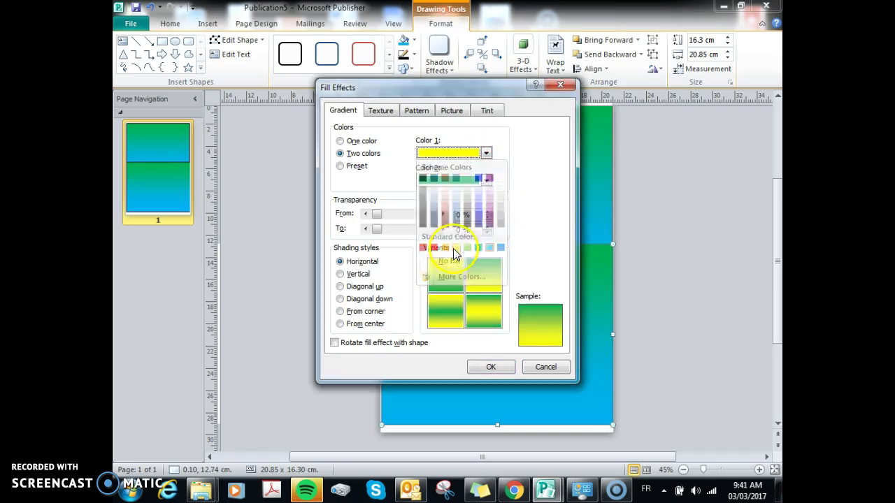
click(509, 369)
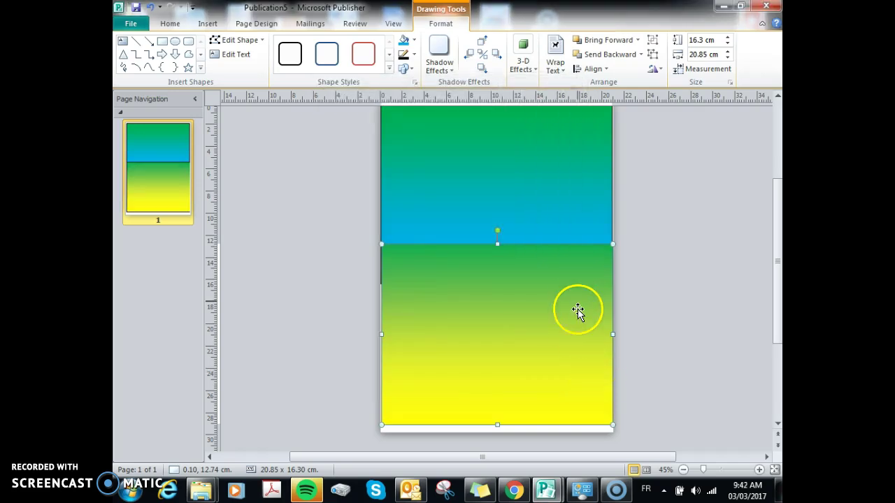
Move the lower shape up, set the blue-green shape beside the page and rotate it 180°.
drag(574, 302, 496, 289)
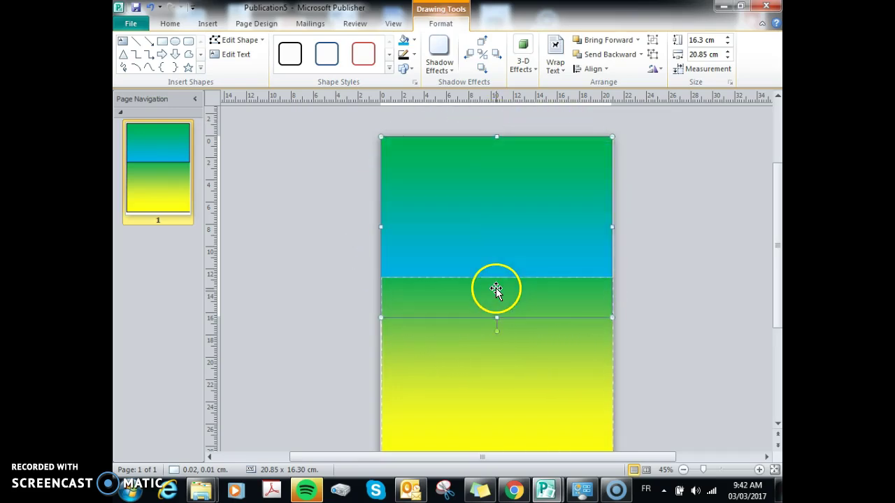
drag(513, 205, 623, 184)
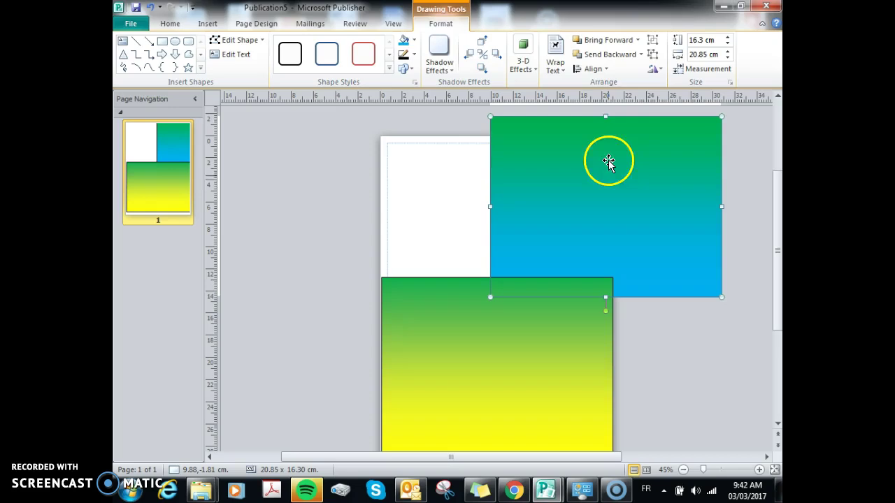
scroll(655, 210, up, 3)
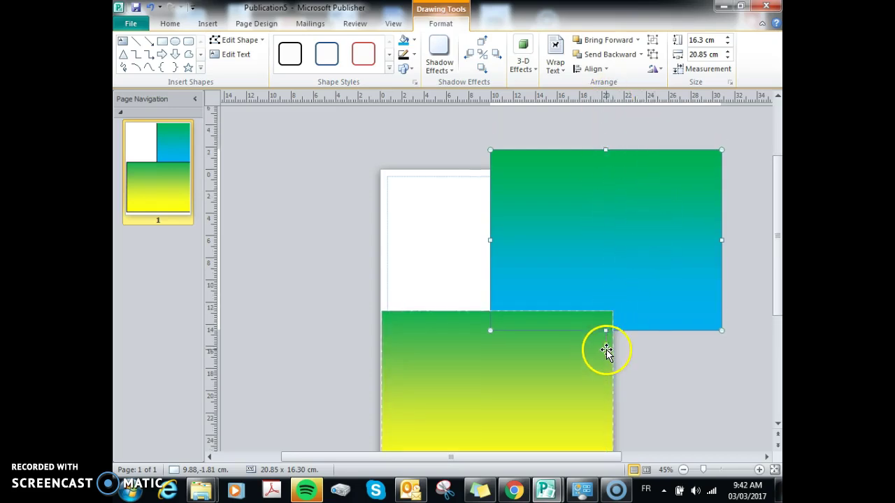
drag(606, 343, 606, 306)
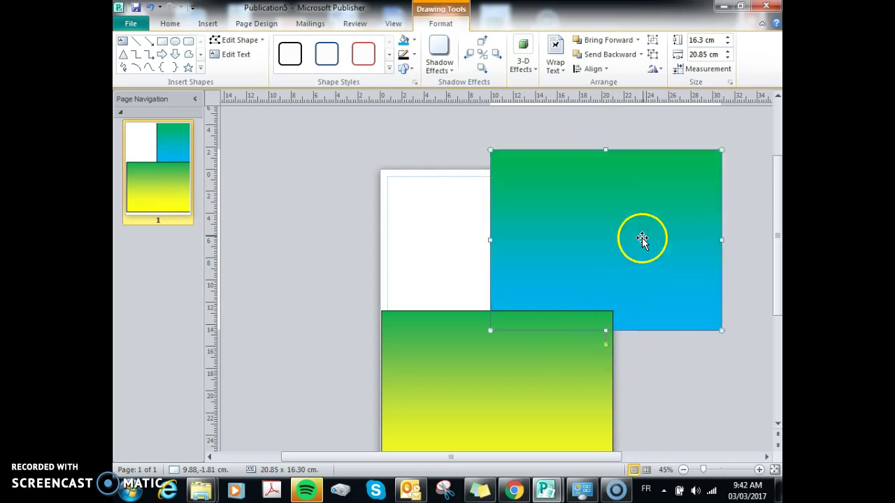
Give the set-aside shape a gradient with colour 1 green and colour 2 light blue.
click(413, 40)
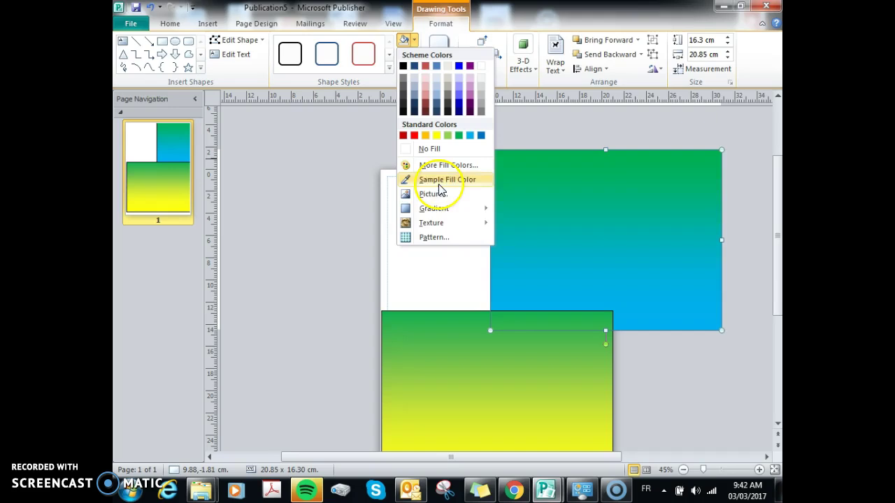
mouse_move(450, 210)
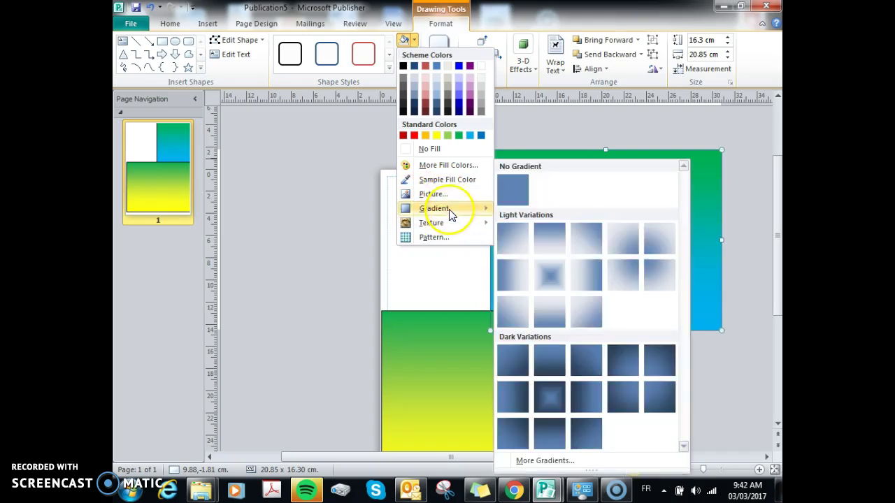
click(565, 463)
click(485, 152)
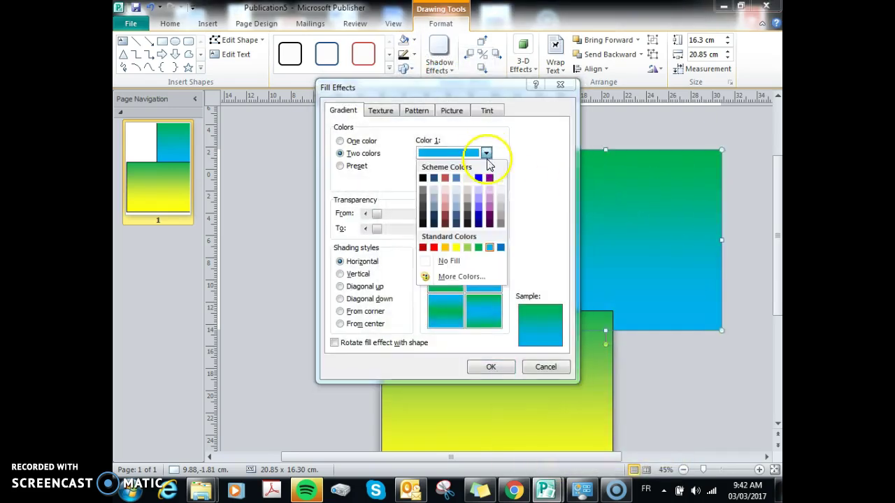
click(479, 247)
click(486, 180)
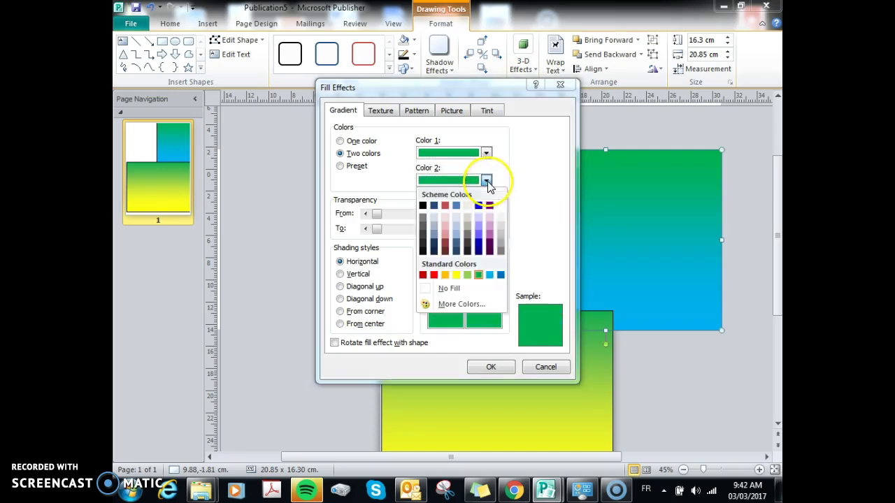
click(489, 275)
click(491, 367)
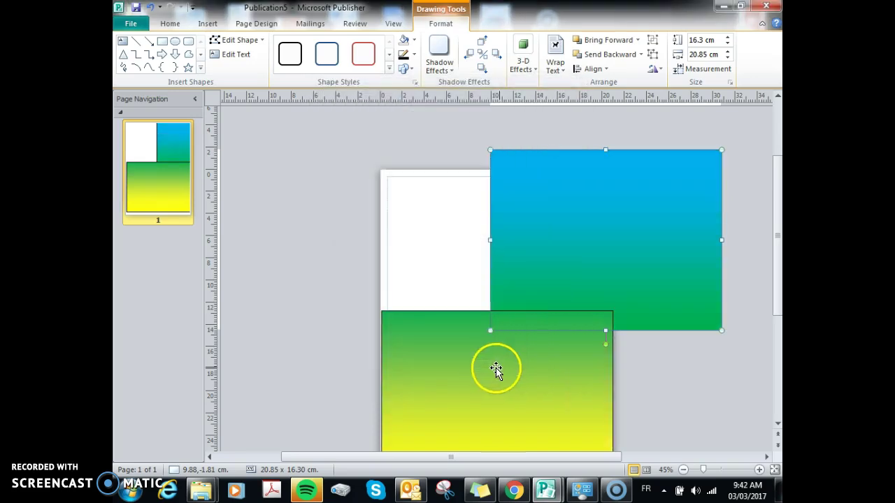
Move the blue-green shape back onto the page top and select both gradient shapes.
drag(609, 259, 504, 278)
click(704, 314)
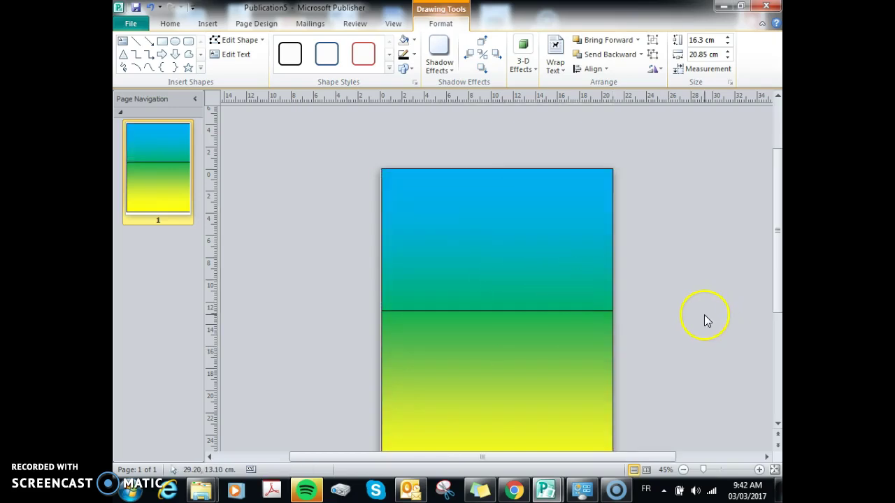
scroll(704, 314, down, 2)
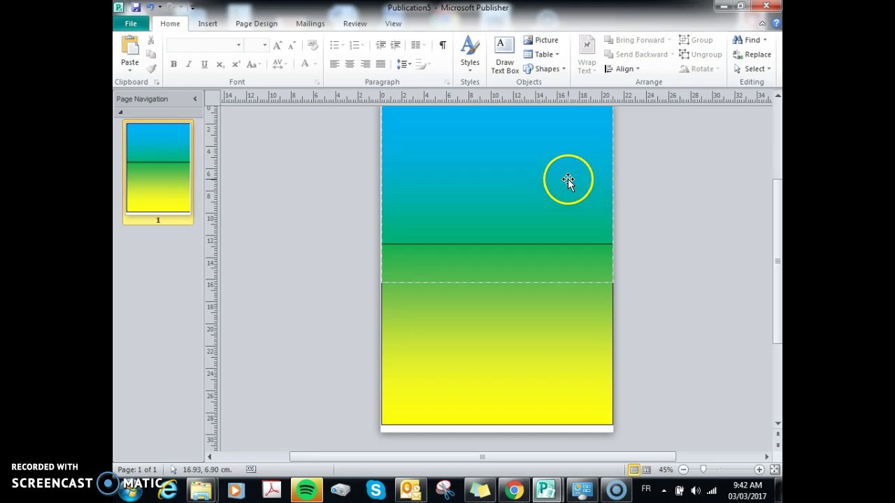
click(589, 194)
shift+click(548, 307)
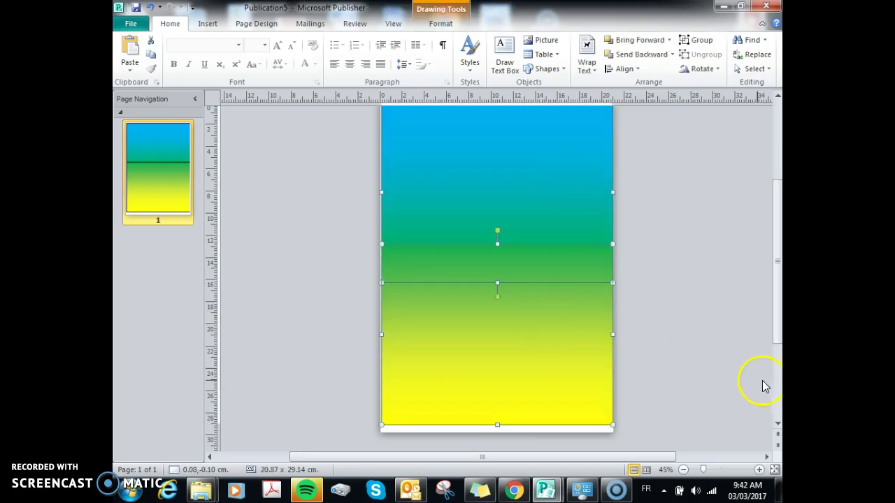
double_click(572, 198)
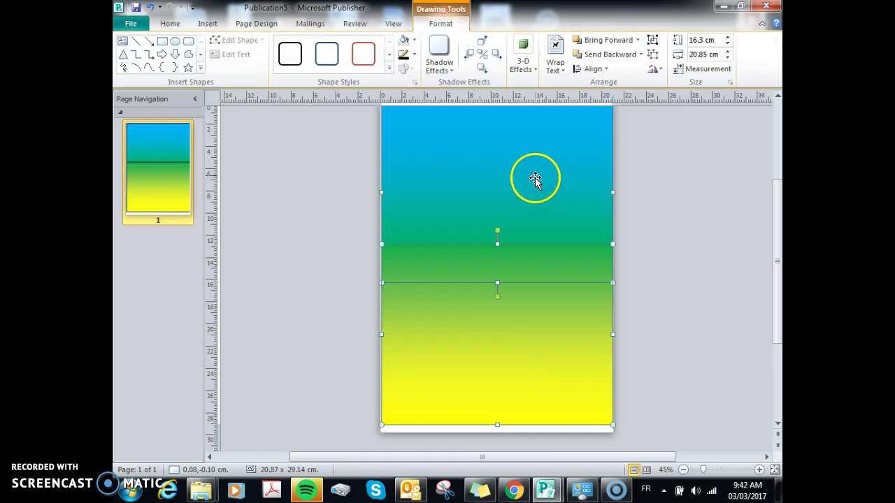
click(414, 56)
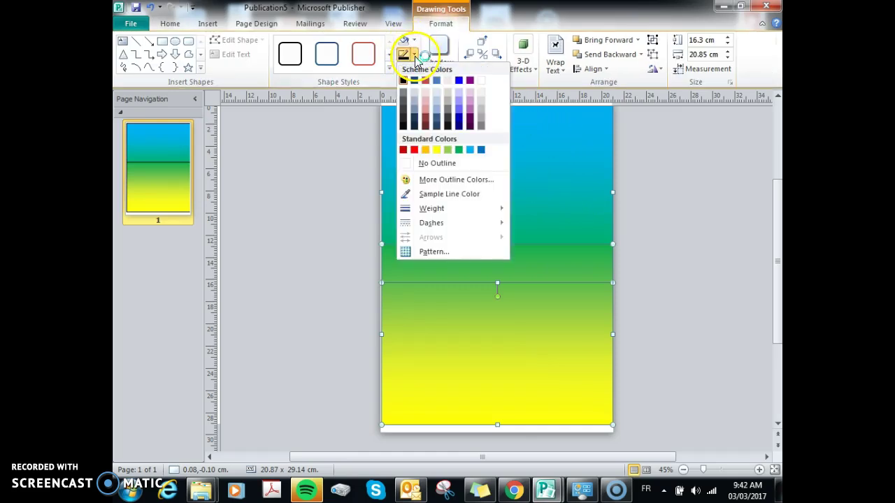
click(450, 163)
click(650, 417)
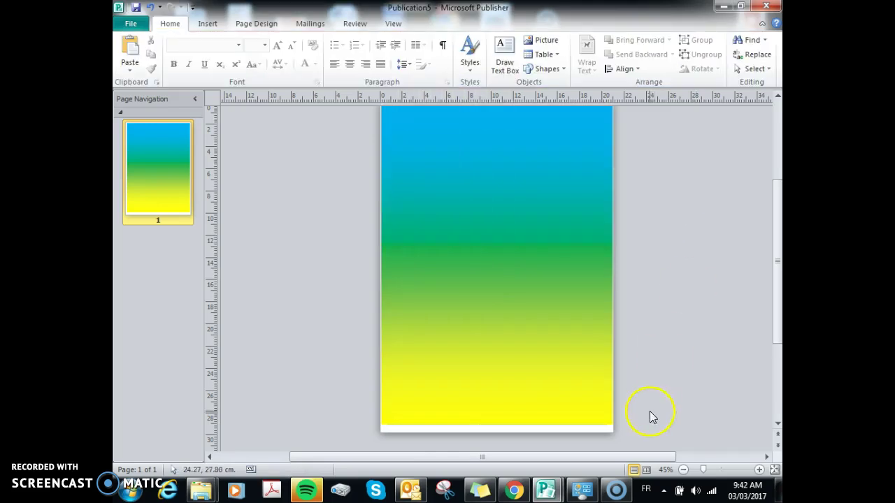
double_click(560, 273)
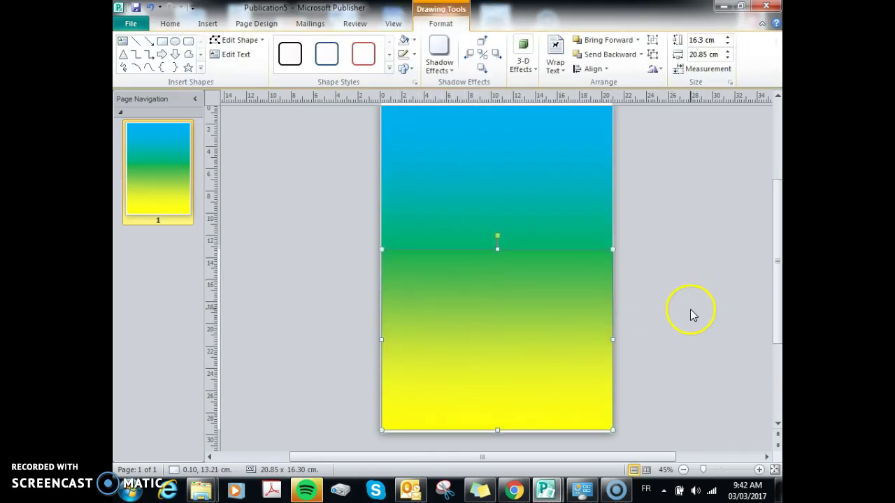
click(690, 315)
click(576, 326)
key(Down)
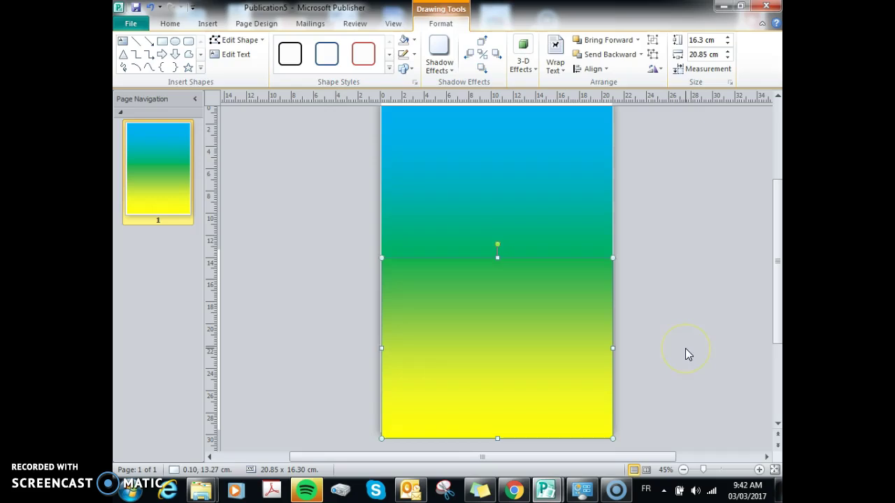
key(Down)
click(760, 426)
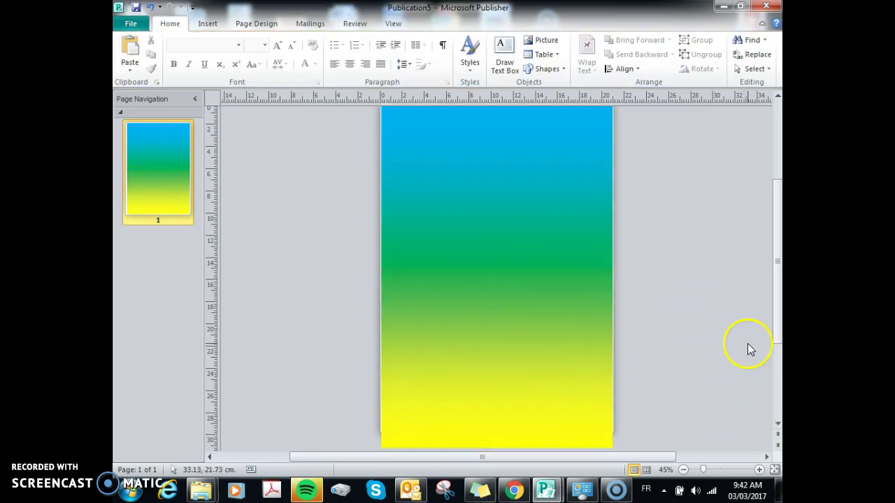
scroll(755, 367, up, 1)
scroll(749, 373, down, 3)
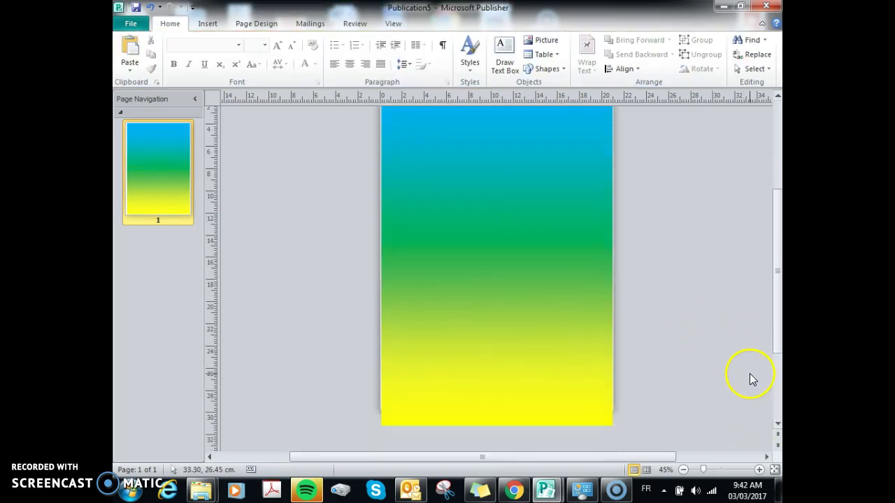
scroll(746, 377, up, 6)
scroll(745, 399, down, 1)
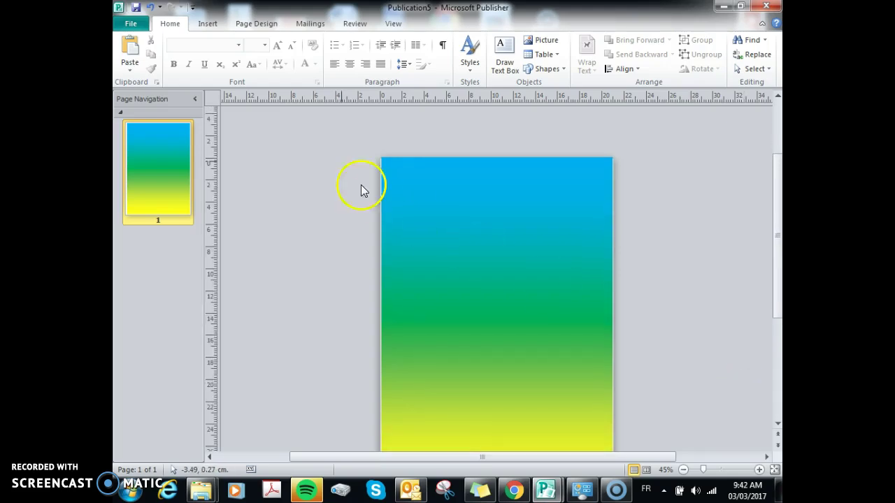
Box-select the gradient rectangles and group them into one object.
click(503, 248)
scroll(538, 322, down, 1)
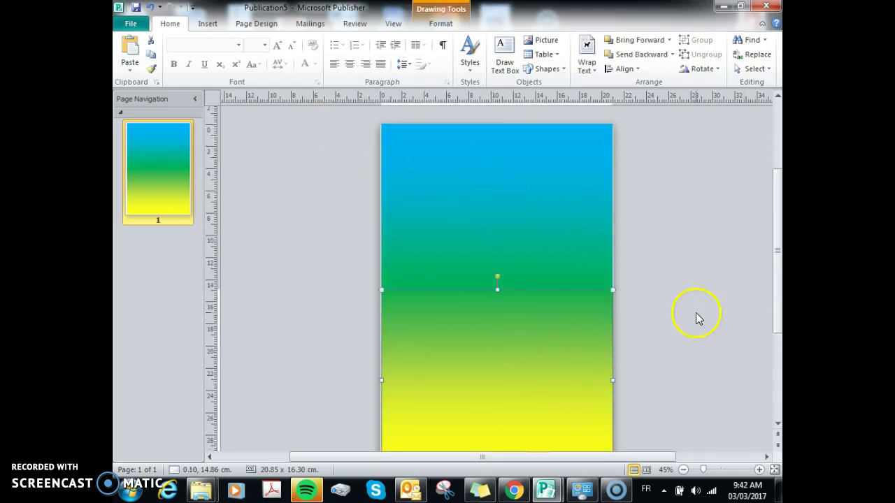
click(681, 289)
mouse_move(361, 116)
mouse_down()
mouse_move(501, 240)
mouse_move(682, 500)
mouse_up()
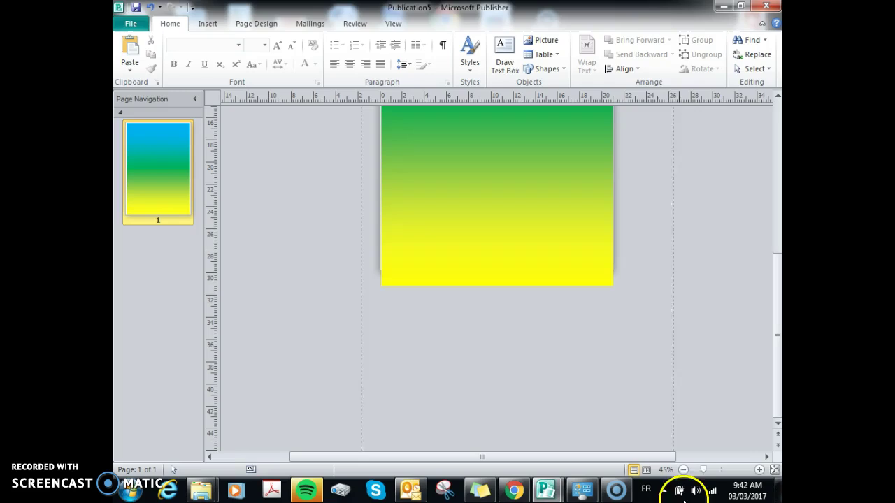
drag(653, 354, 658, 357)
scroll(705, 428, up, 3)
right_click(559, 159)
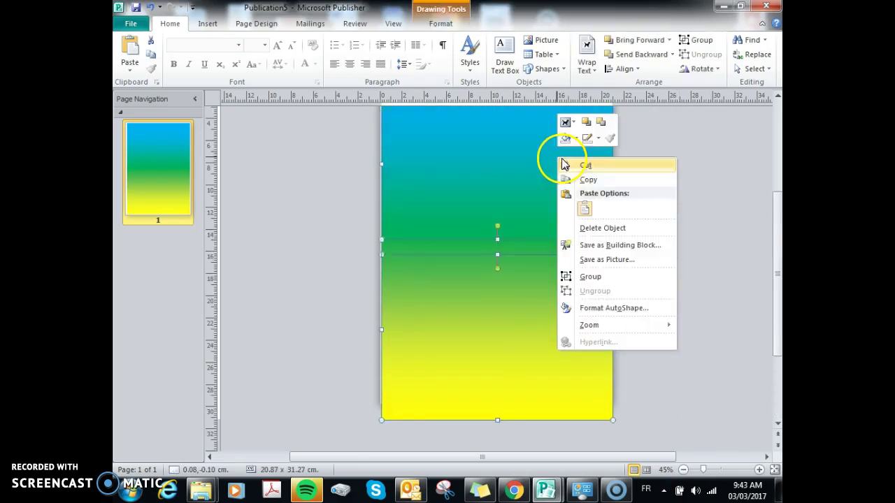
click(600, 277)
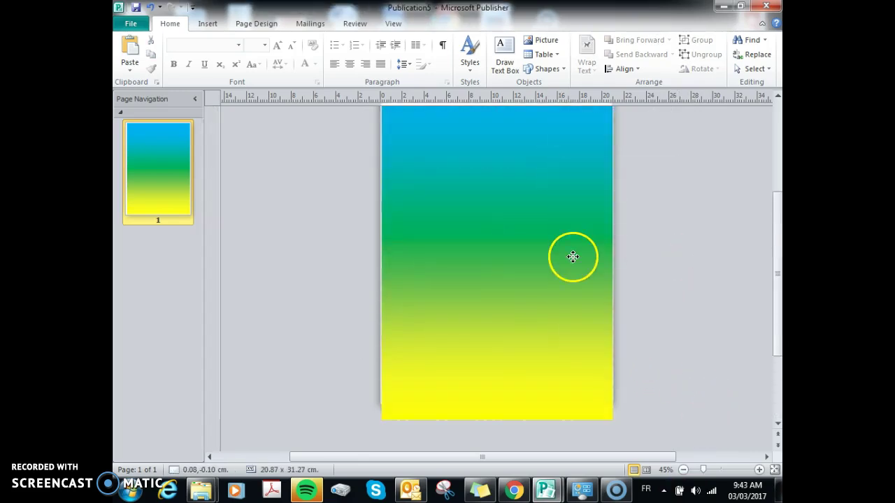
Position the gradient group at the page top and nudge it slightly left.
drag(519, 229, 635, 474)
drag(625, 310, 549, 290)
scroll(705, 308, up, 2)
scroll(549, 290, up, 2)
click(552, 305)
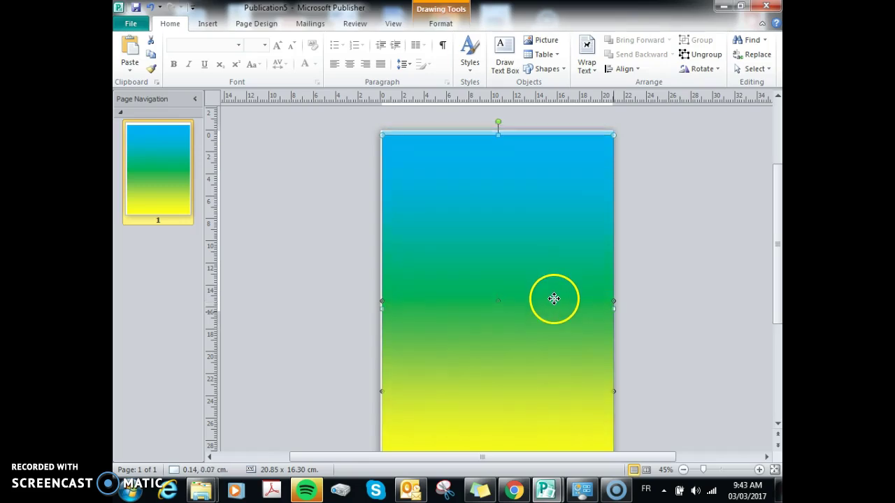
click(743, 285)
click(545, 310)
drag(546, 310, 539, 310)
key(Escape)
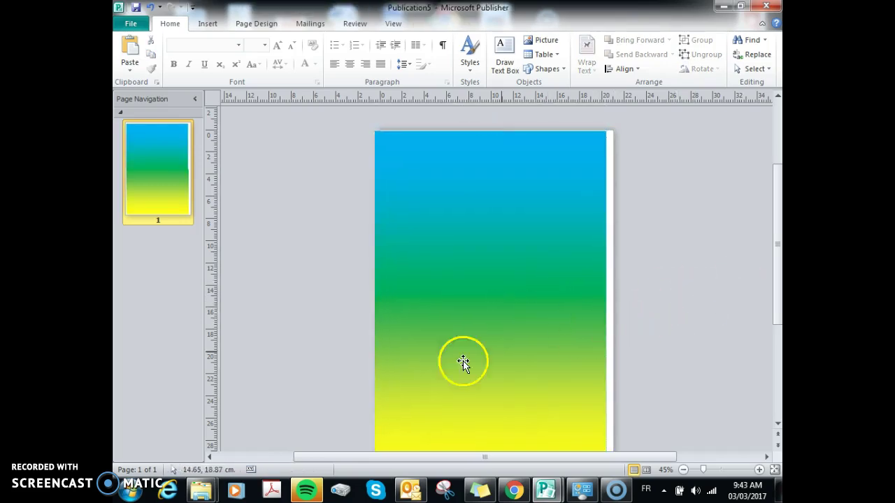
Open 'cereal example' from Google Drive > DesignShared > Year 7 > IDU > 2015-2016.
mouse_move(206, 487)
click(259, 434)
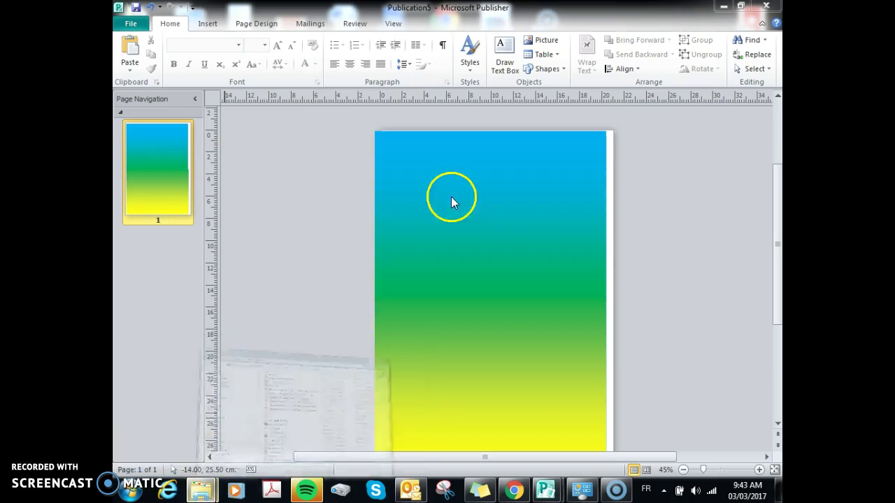
click(292, 154)
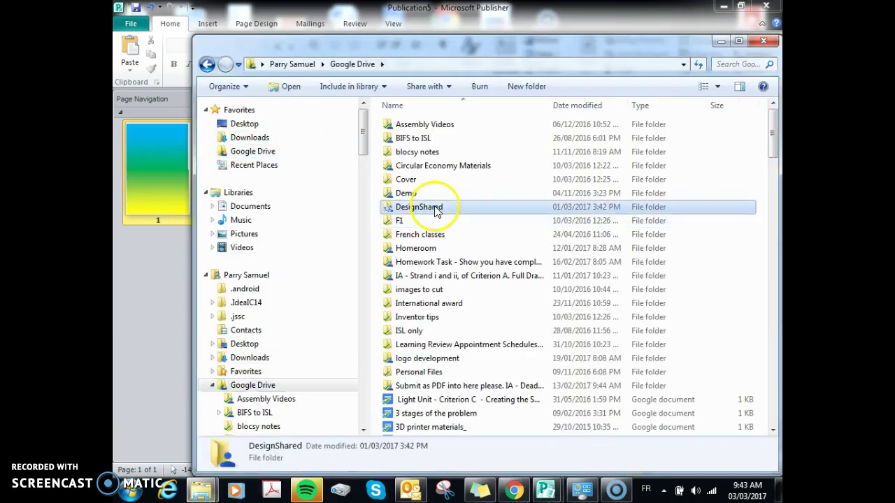
double_click(434, 207)
double_click(426, 152)
double_click(426, 151)
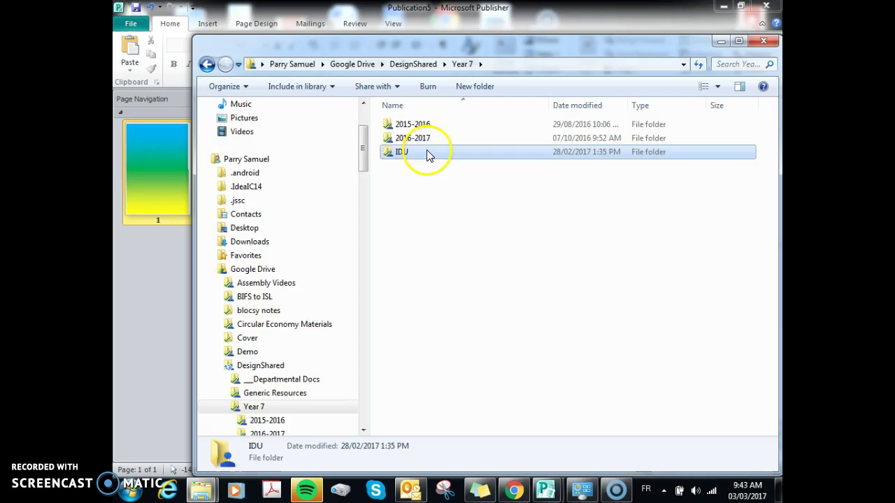
double_click(435, 126)
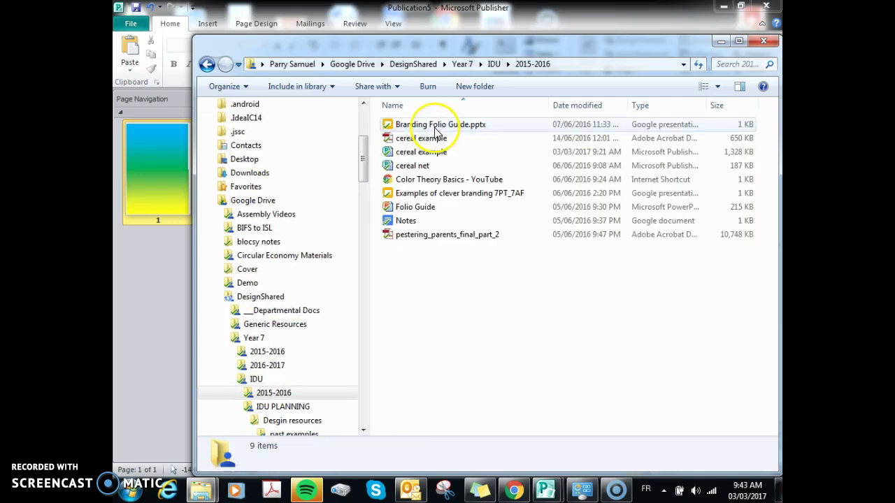
double_click(422, 152)
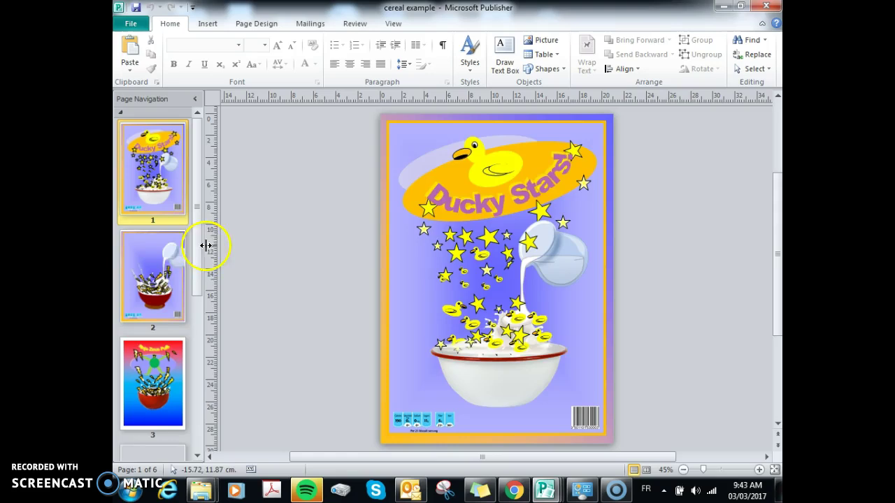
Go to page 2 and ungroup the milk jug and bowl artwork.
click(171, 269)
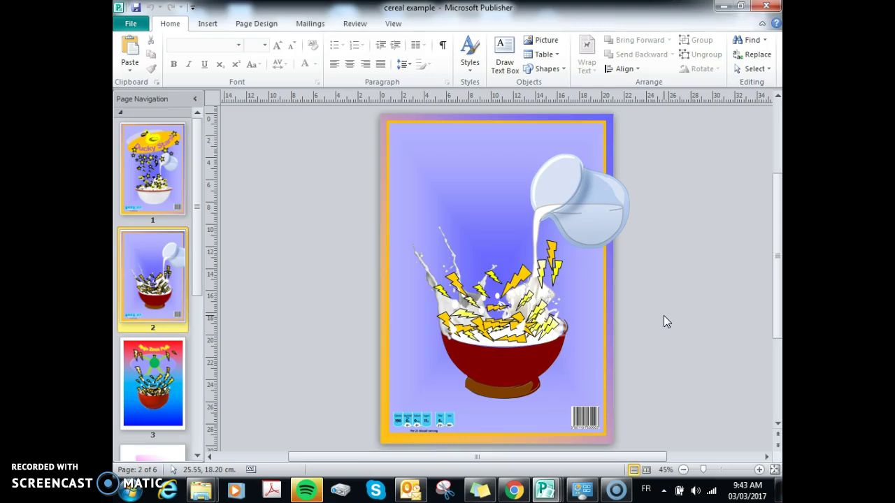
click(614, 170)
click(595, 203)
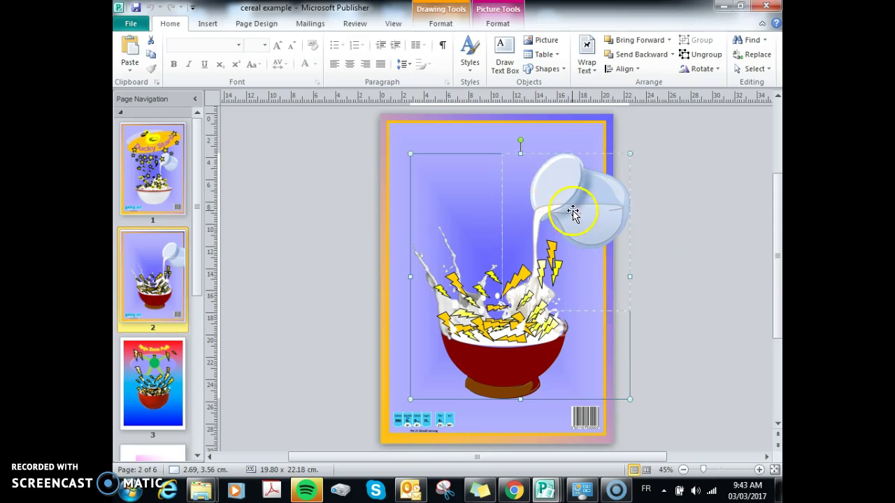
right_click(478, 194)
click(620, 208)
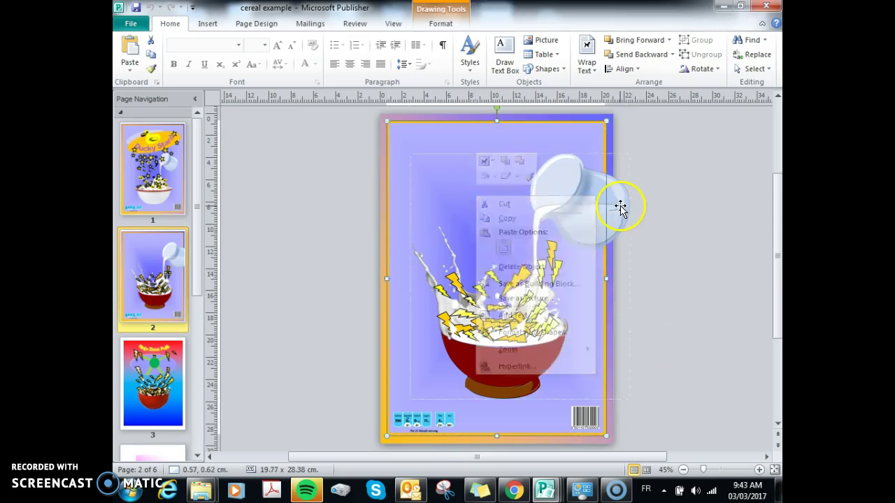
right_click(621, 207)
click(665, 336)
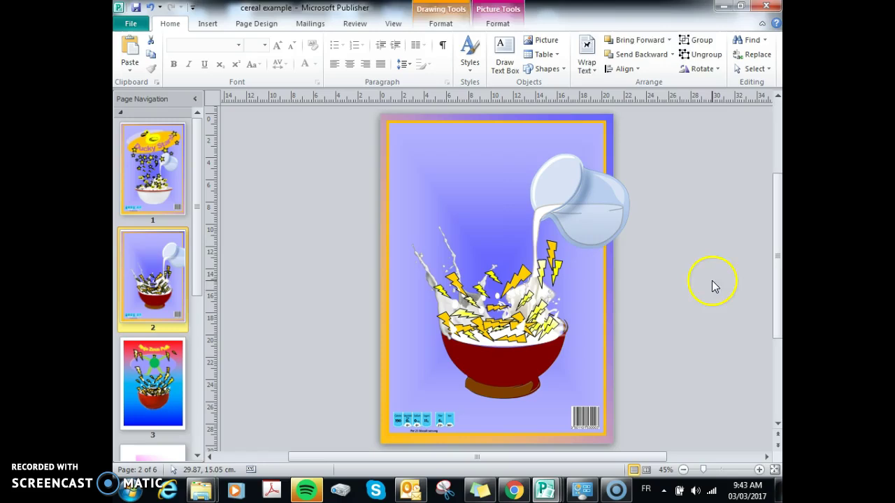
Select the milk jug and individual lightning-bolt shapes to inspect the separated pieces.
click(592, 224)
click(557, 256)
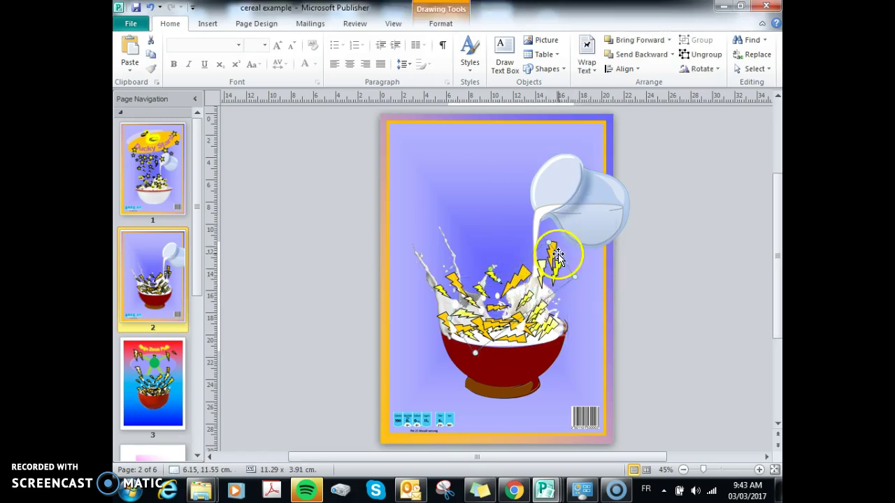
click(494, 285)
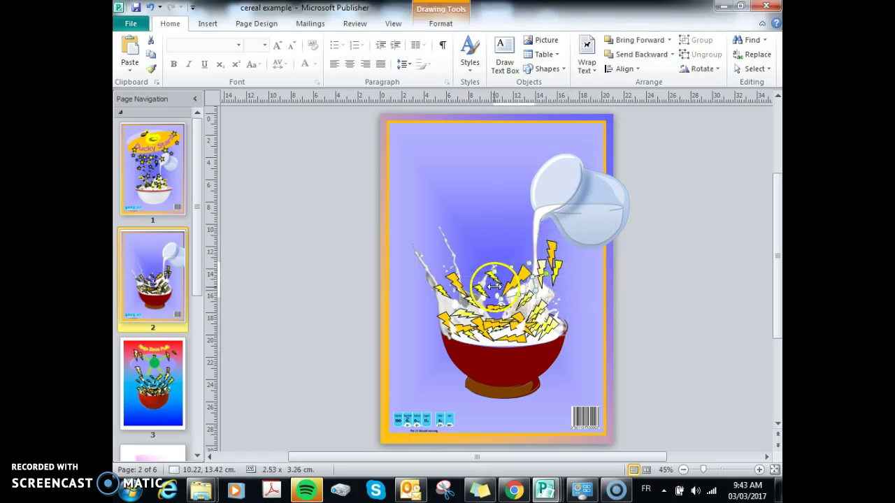
click(704, 304)
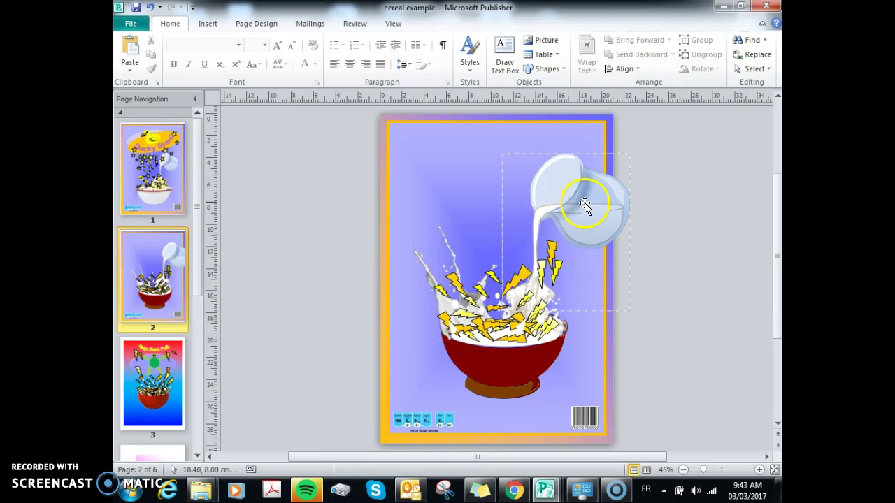
click(513, 489)
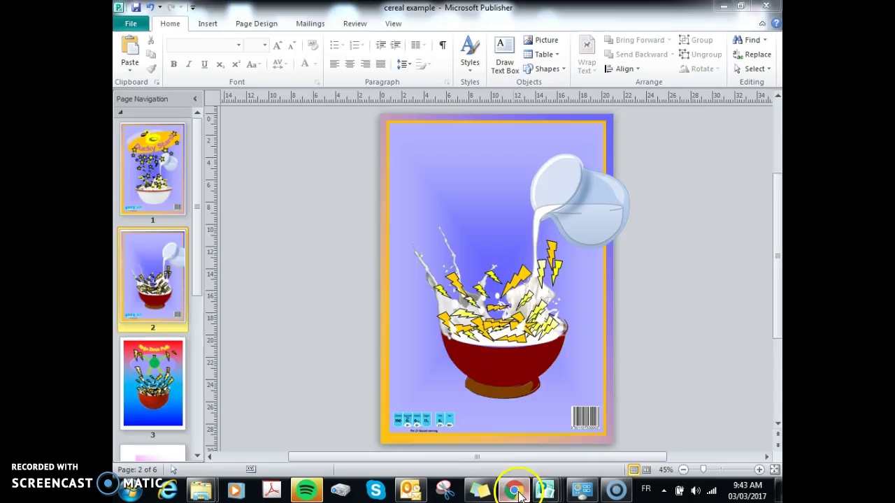
Search Google for 'pouring milk jug' and switch to image results.
click(476, 263)
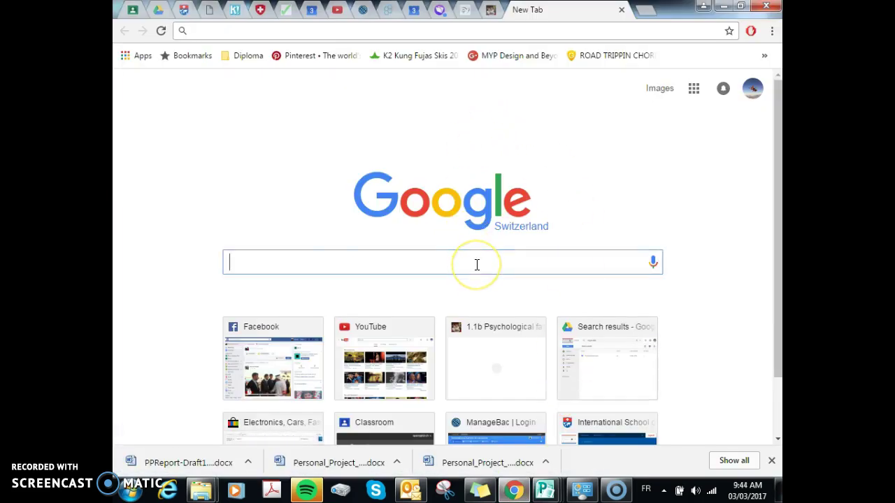
text(pour)
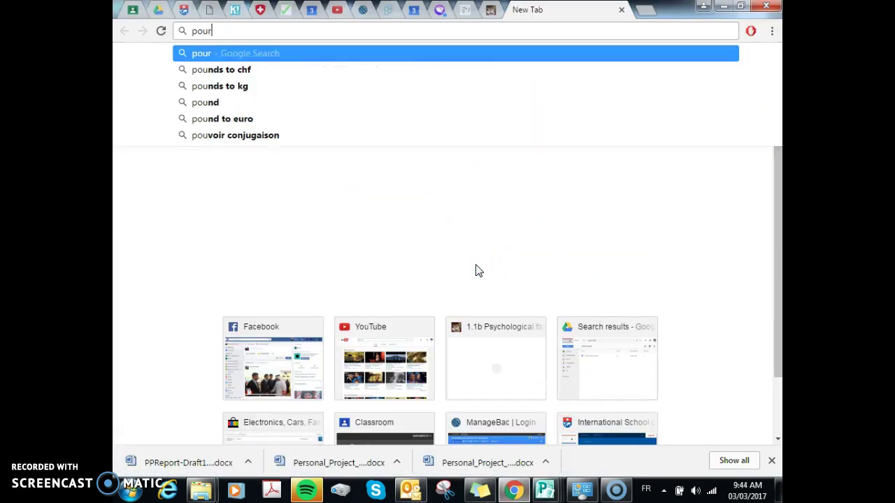
text(ing milk )
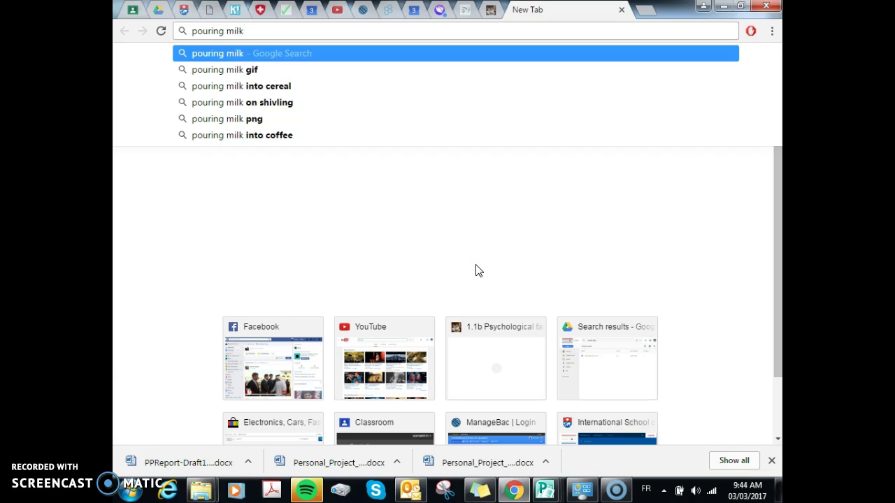
text(jug)
key(Return)
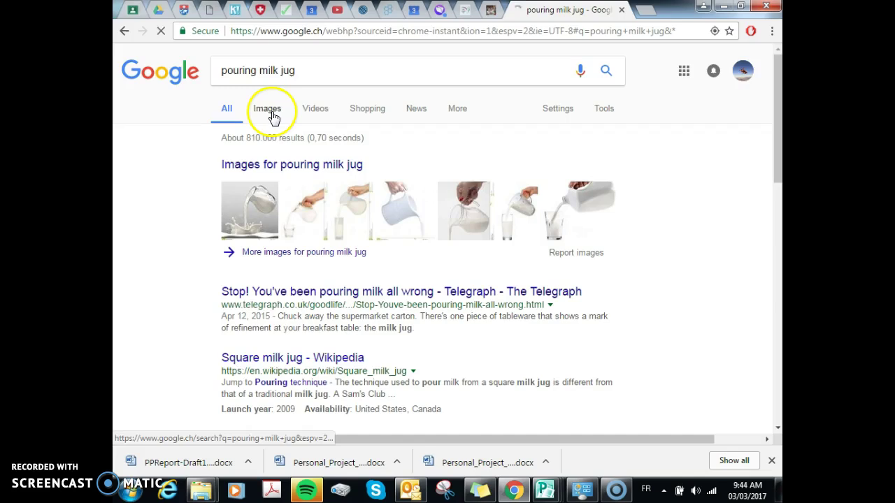
click(273, 114)
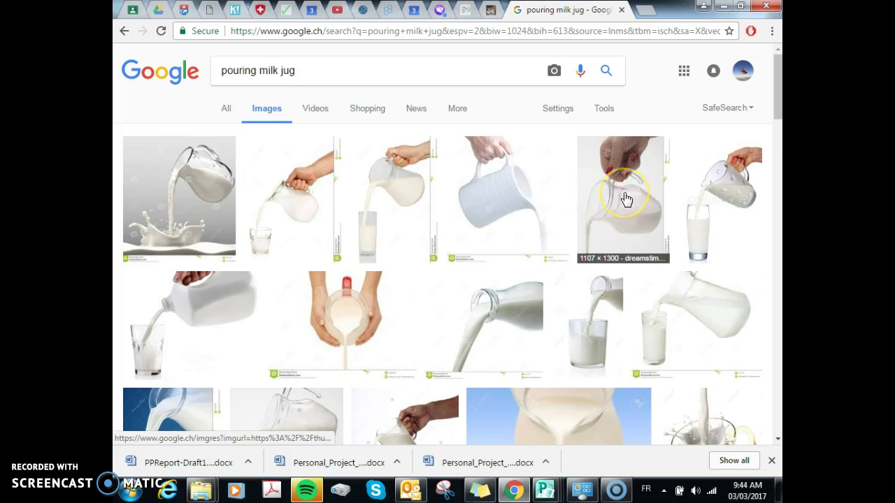
Browse the extra search category and settings lists to reveal the search filter options.
click(459, 116)
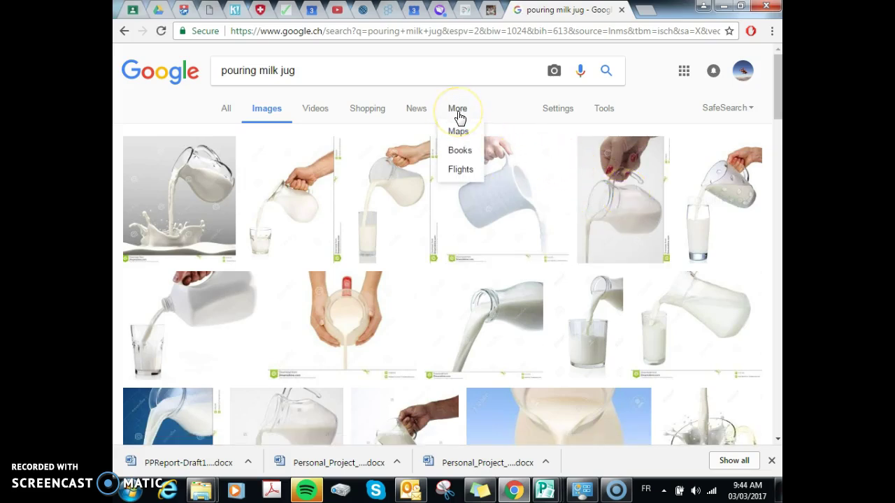
click(518, 111)
click(548, 112)
click(548, 112)
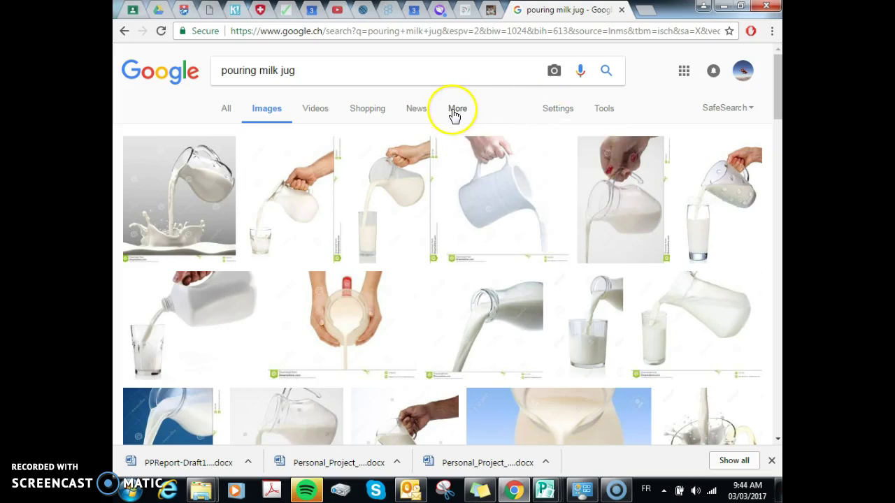
click(455, 114)
click(265, 114)
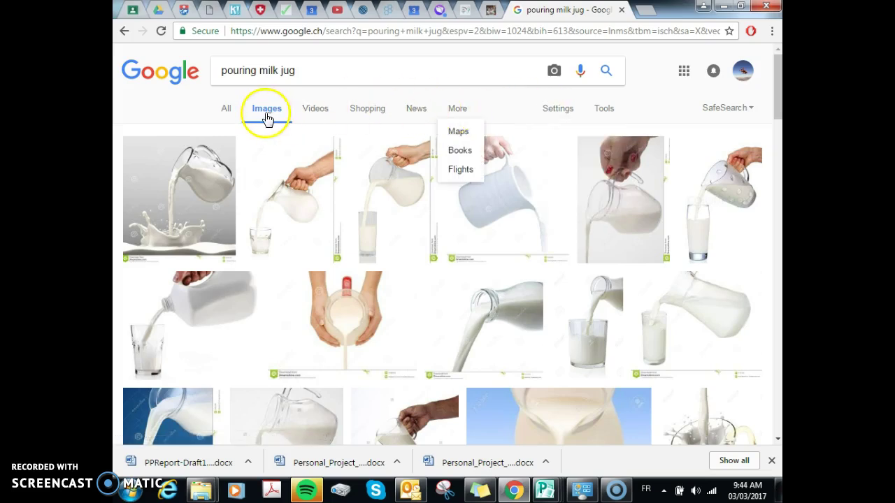
click(601, 112)
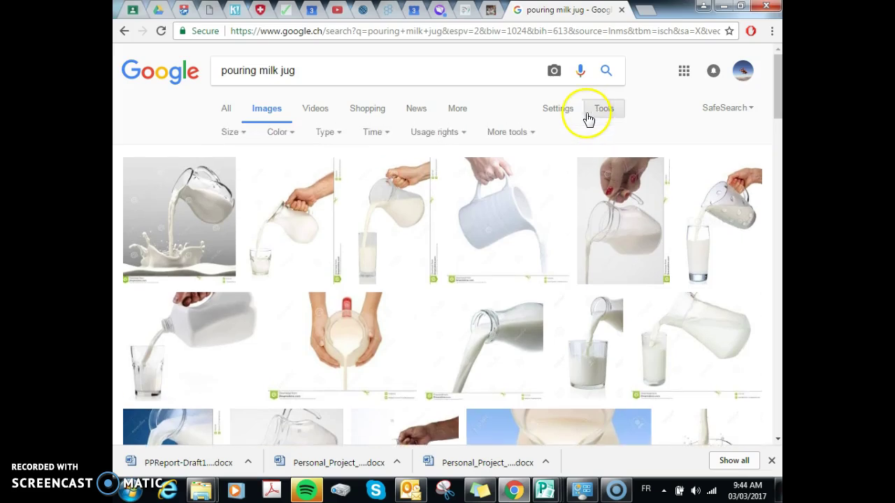
Filter the image results to Transparent colour and scan through them.
click(288, 137)
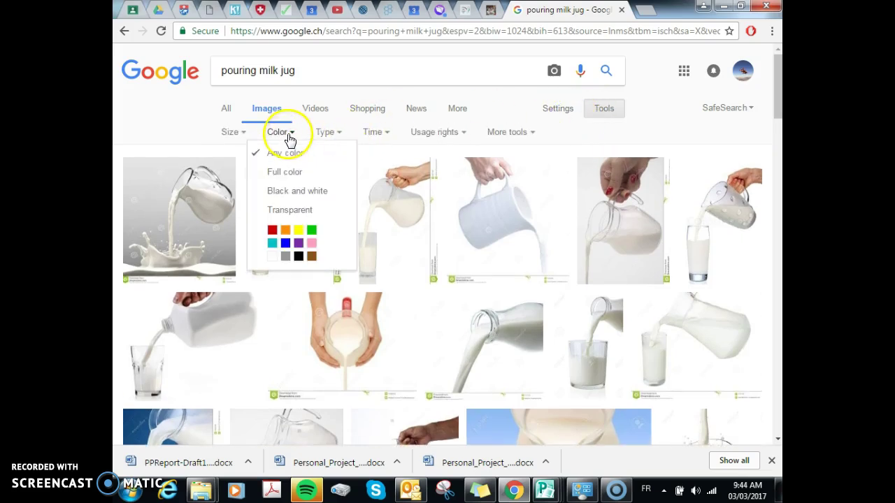
click(293, 213)
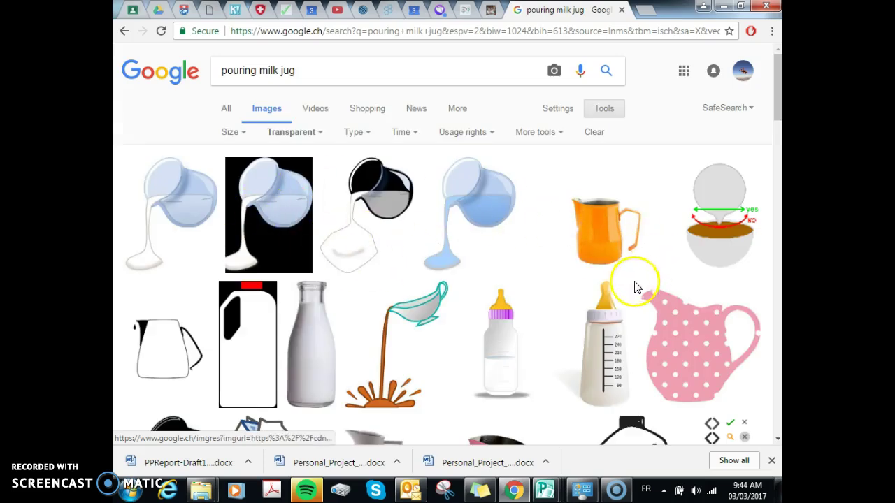
scroll(622, 314, down, 2)
scroll(451, 356, up, 2)
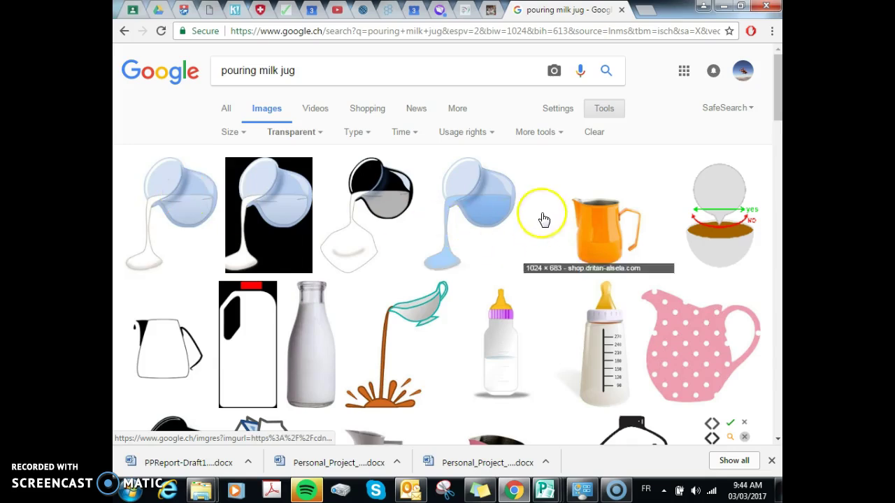
scroll(500, 314, down, 4)
scroll(500, 315, down, 6)
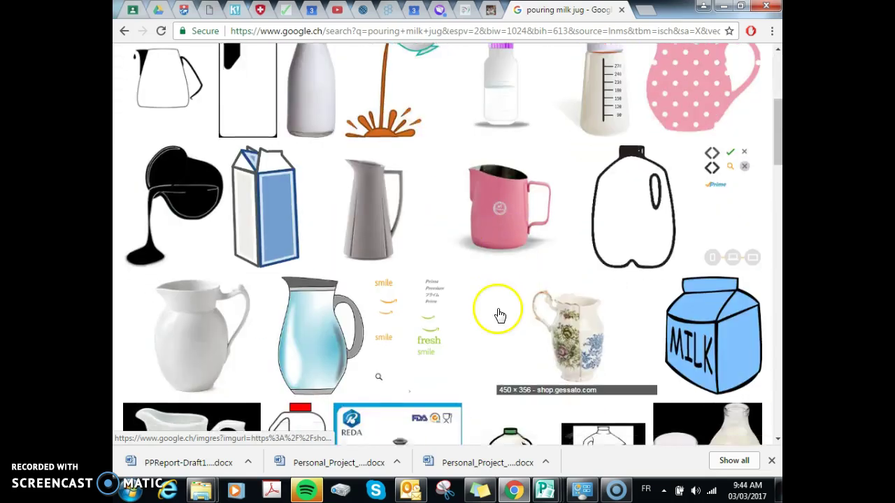
scroll(492, 314, down, 8)
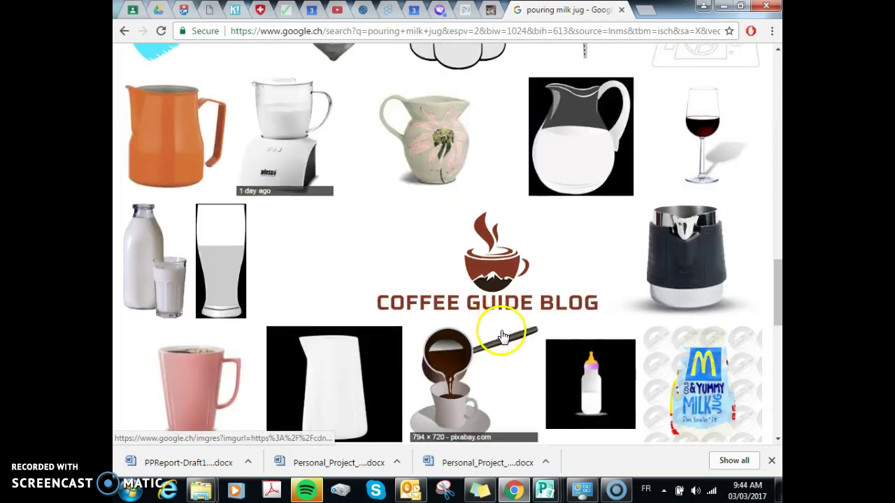
scroll(573, 356, up, 9)
scroll(585, 369, up, 8)
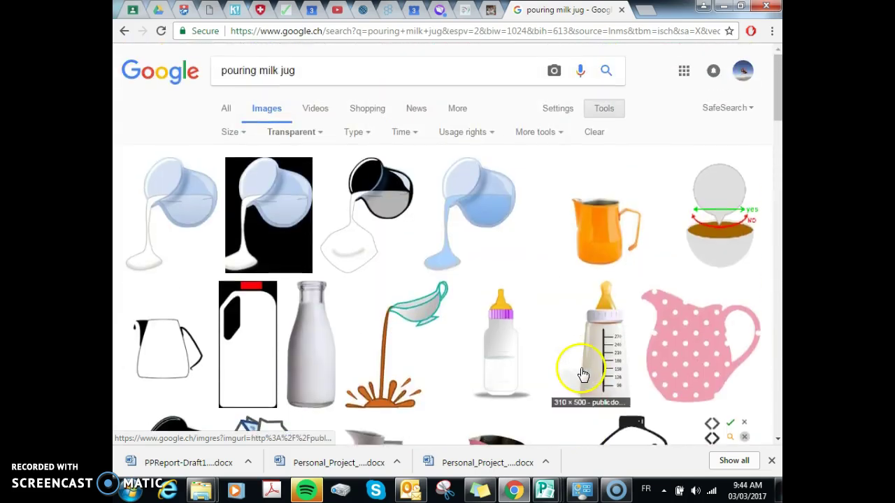
Open the black pouring-jug clipart full-size, copy it, and return to Publication5.
right_click(385, 199)
click(383, 193)
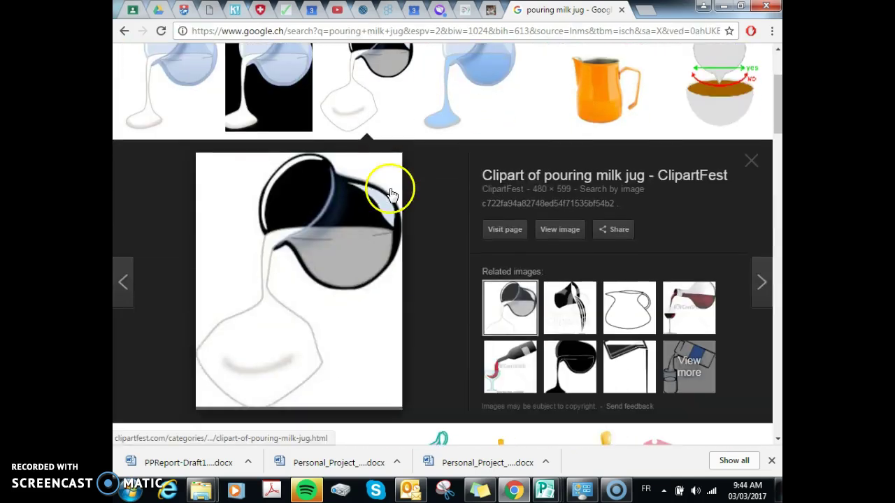
click(574, 236)
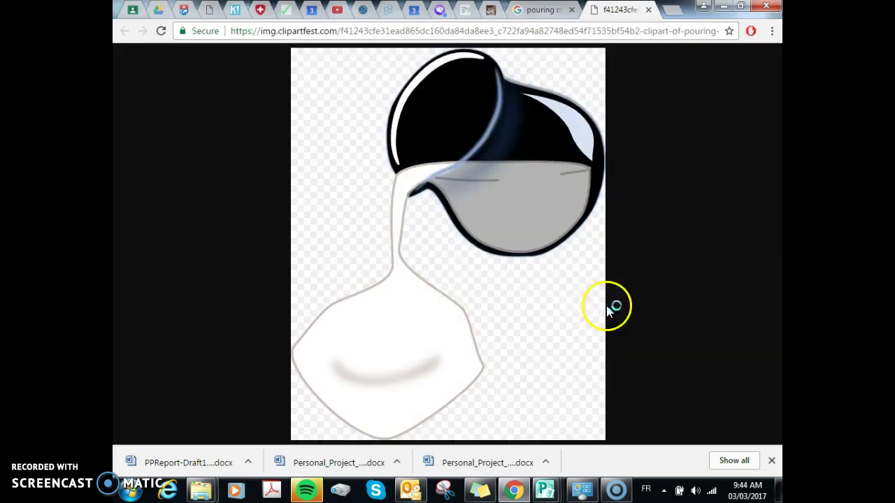
right_click(469, 167)
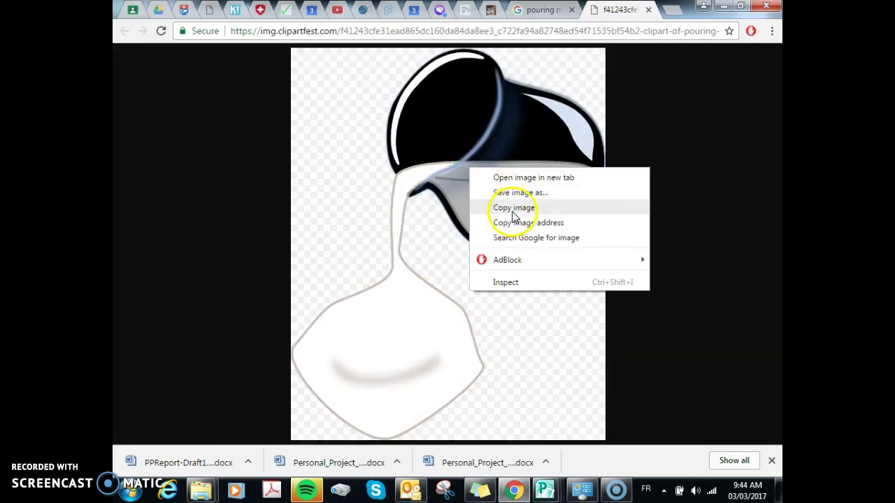
click(513, 207)
mouse_move(545, 488)
click(560, 412)
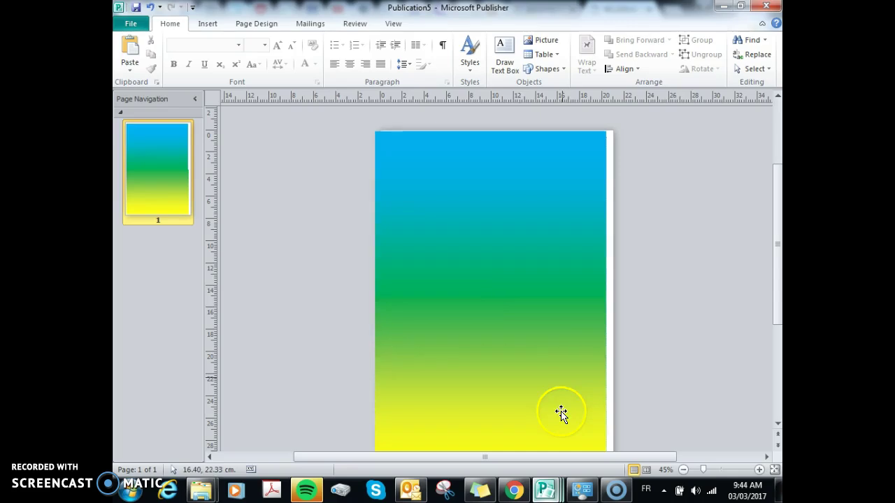
Paste the pouring-jug clipart and place it over the green band, right of centre.
key(ctrl+v)
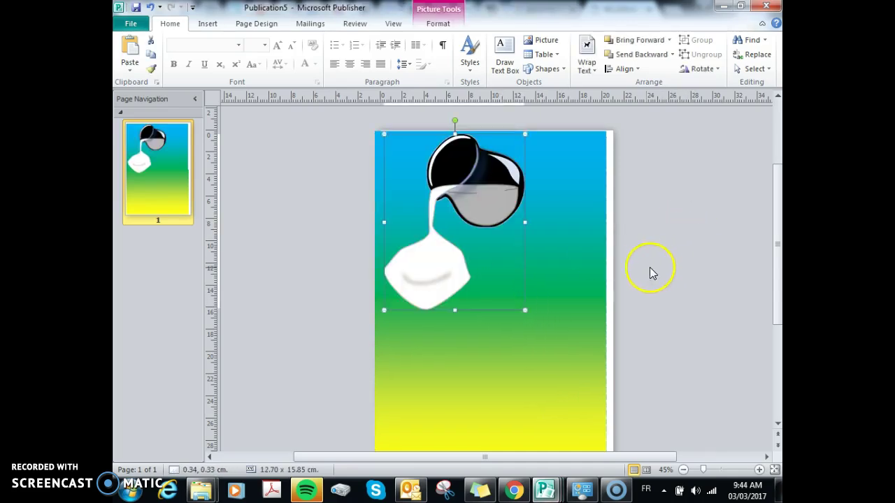
drag(472, 194, 556, 252)
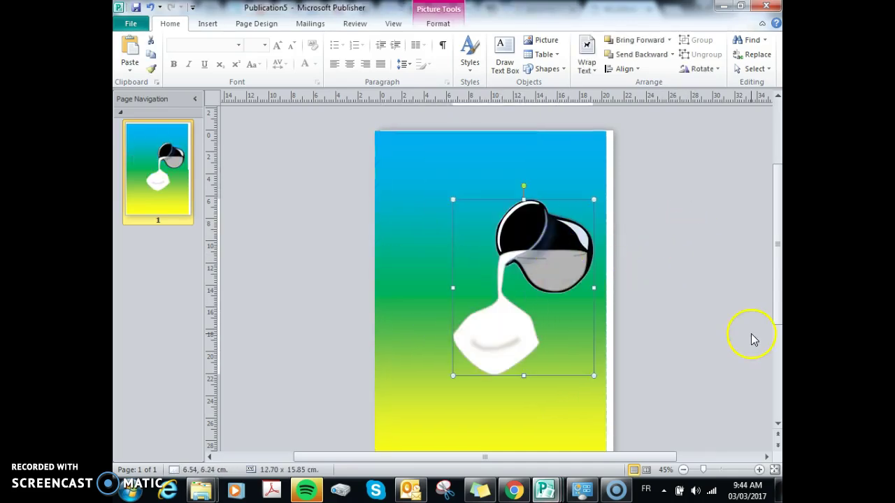
drag(561, 288, 564, 310)
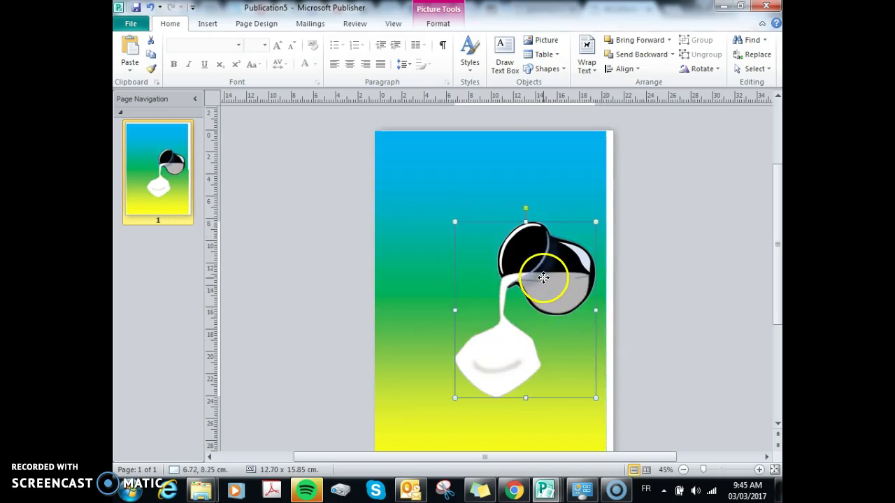
click(654, 248)
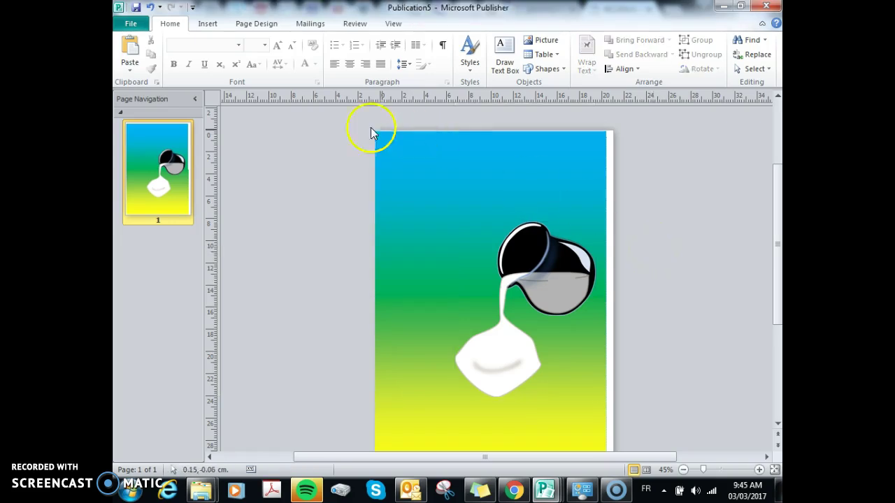
Draw an oval near the bottom of the page and move it up under the milk.
click(207, 25)
click(280, 56)
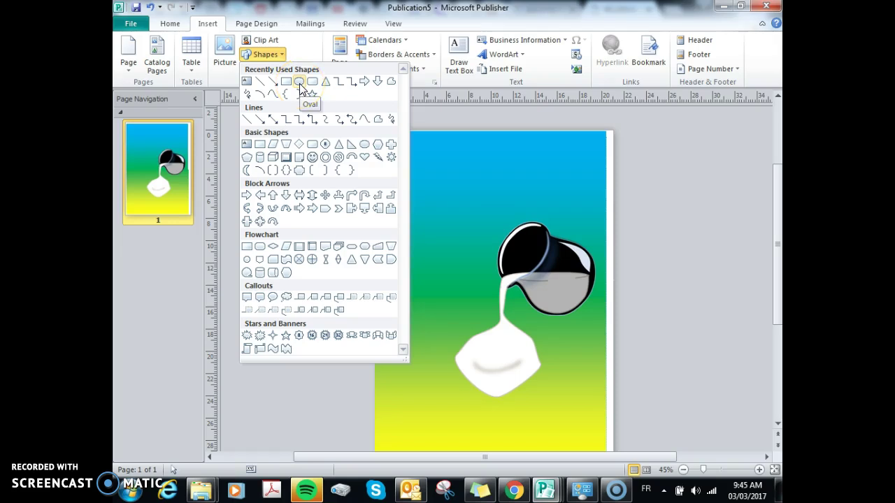
click(299, 84)
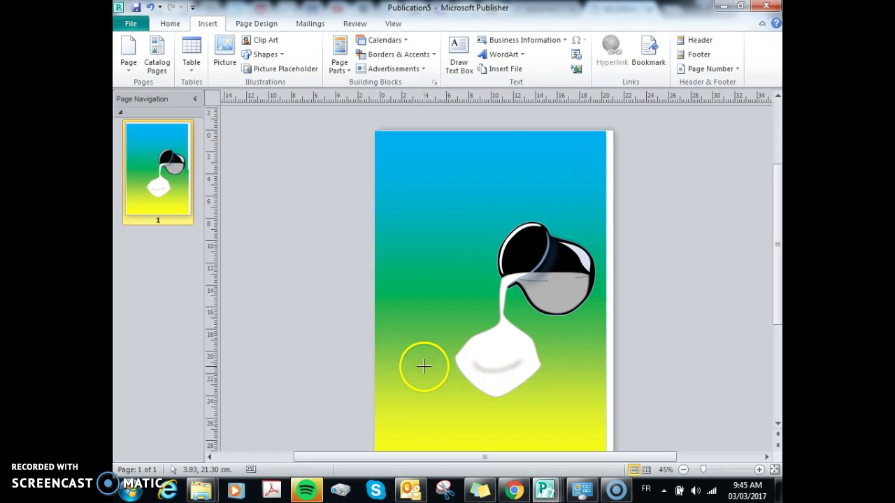
mouse_move(425, 365)
mouse_down()
mouse_move(523, 394)
mouse_move(567, 443)
mouse_move(593, 440)
mouse_move(581, 438)
mouse_up()
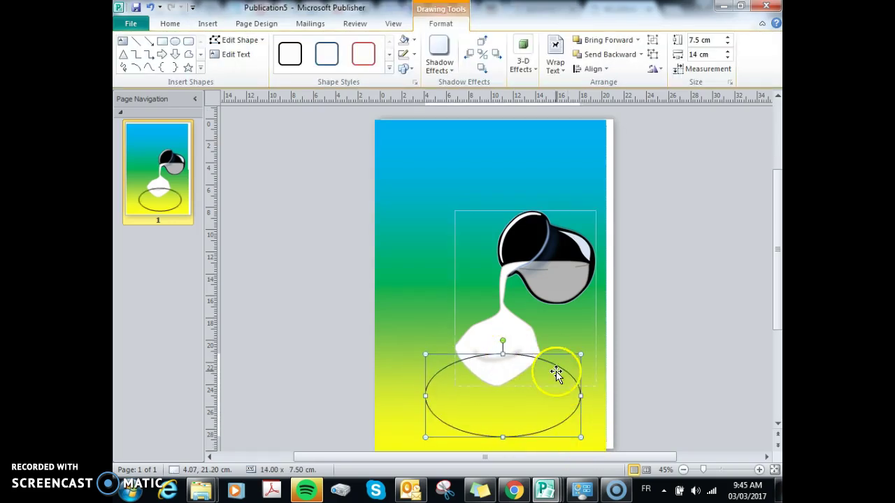
drag(556, 374, 558, 359)
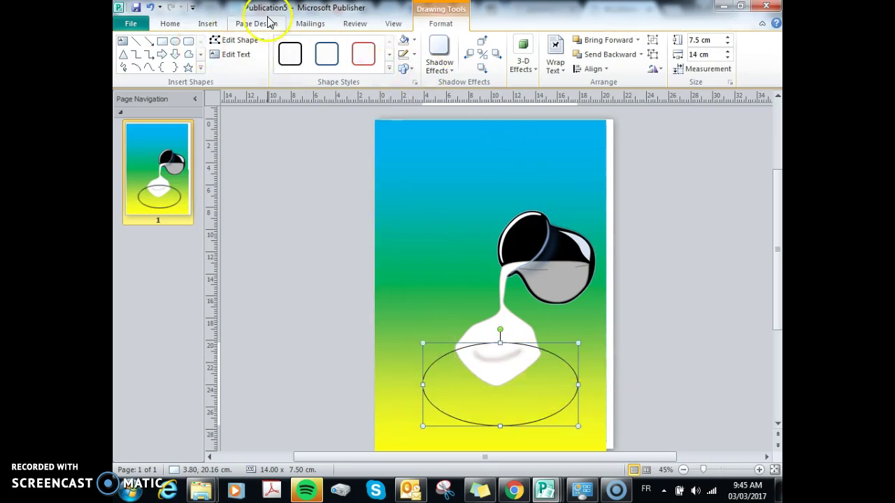
Fill the oval with red.
click(204, 25)
click(185, 25)
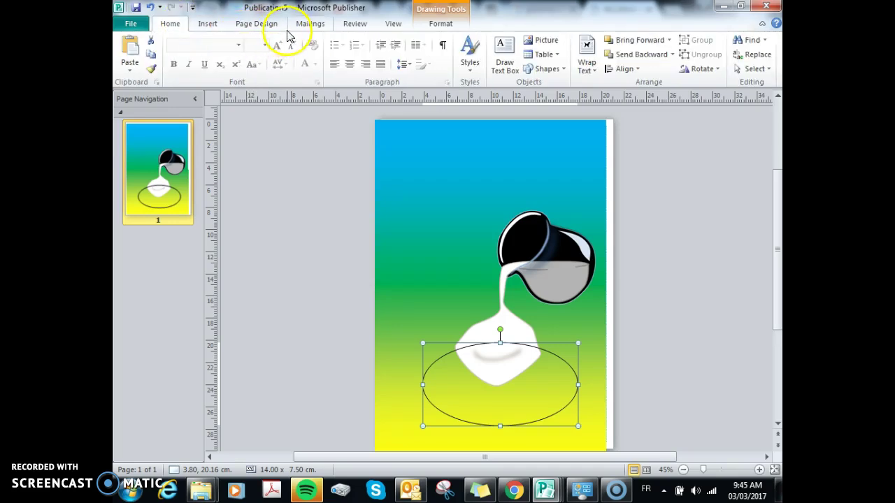
double_click(565, 358)
click(414, 42)
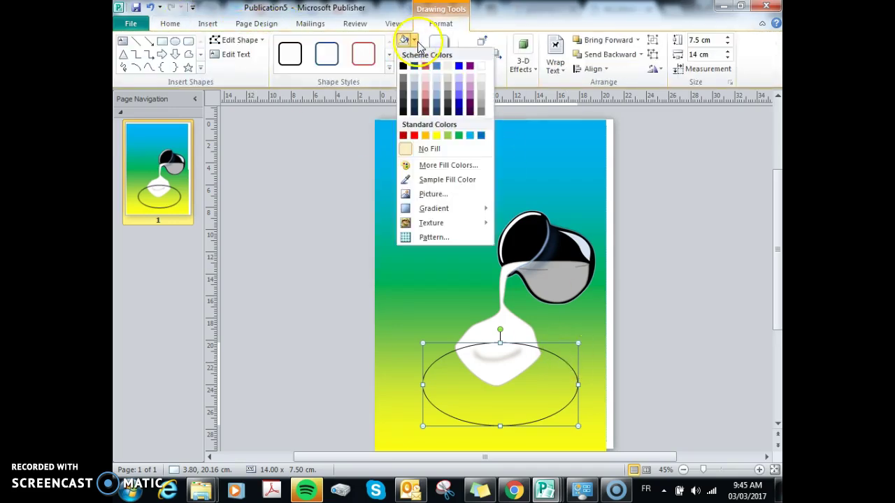
click(414, 135)
Flatten the oval into a thin ellipse and change its fill to white.
drag(501, 424, 508, 356)
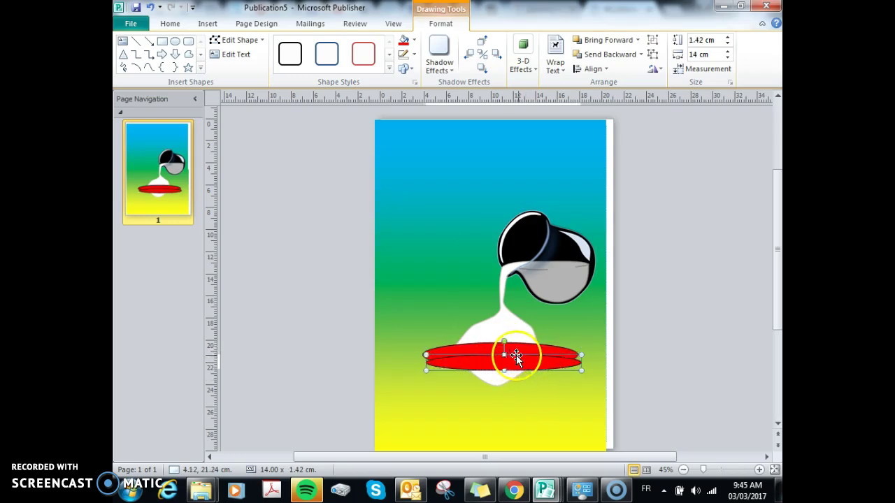
drag(582, 365, 574, 360)
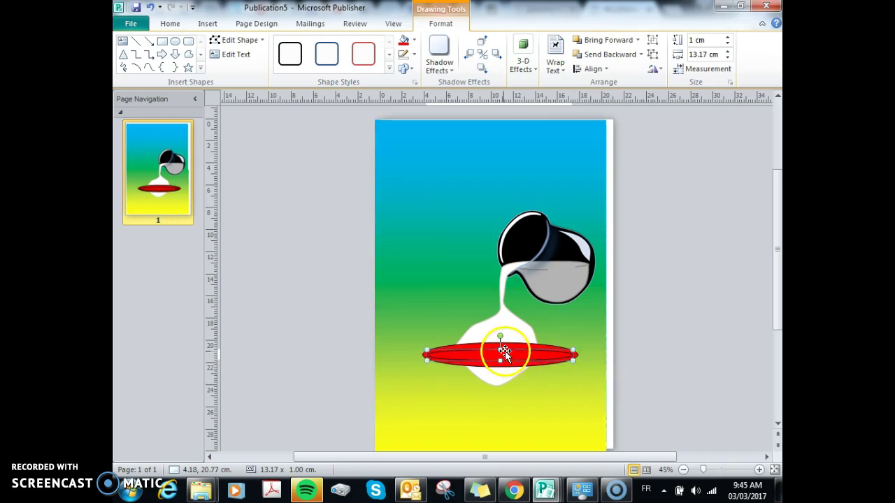
drag(500, 350, 500, 345)
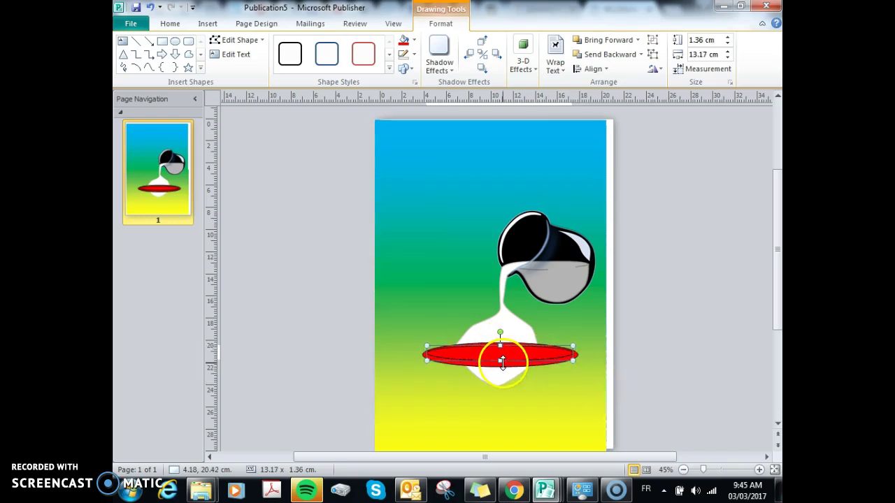
click(413, 40)
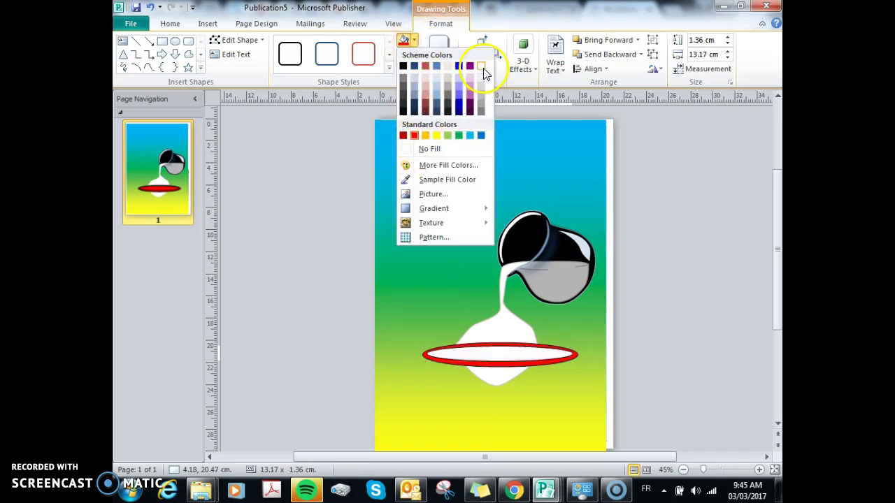
click(474, 85)
click(691, 369)
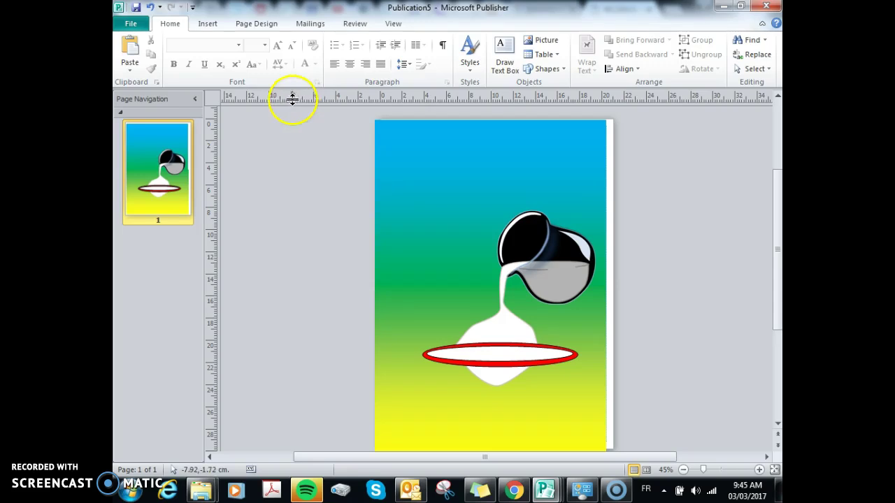
Draw a rounded flowchart shape across the oval as the bowl body.
click(210, 24)
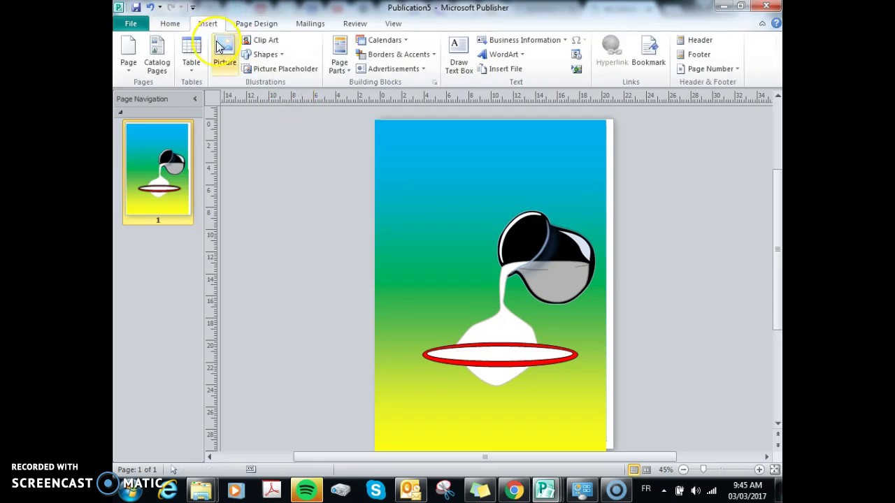
click(265, 55)
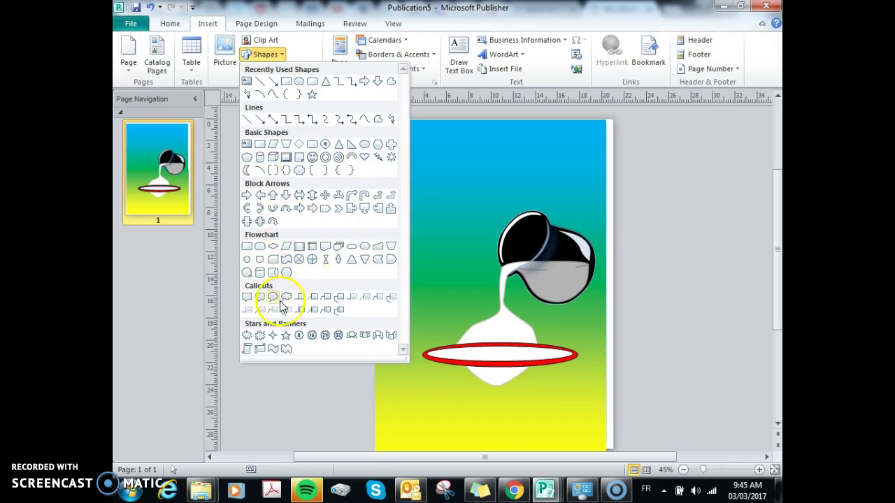
click(354, 248)
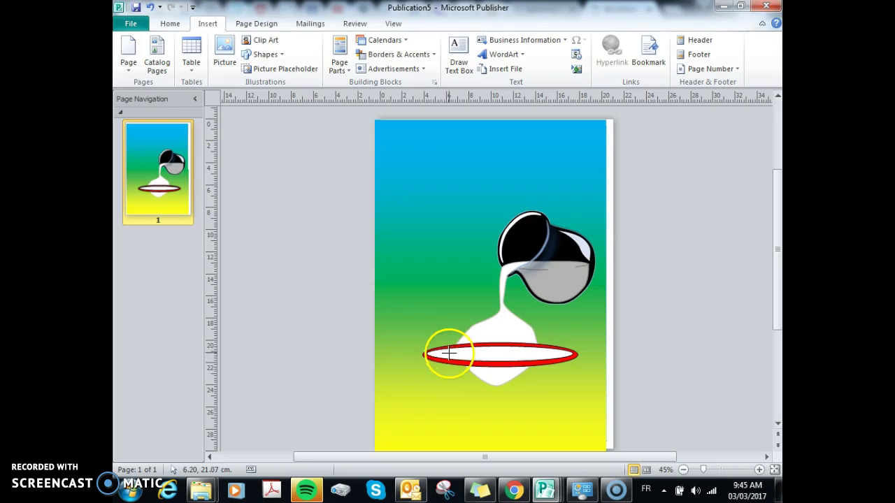
mouse_move(554, 406)
mouse_down()
mouse_move(580, 400)
mouse_move(474, 376)
mouse_move(490, 385)
mouse_move(523, 378)
mouse_move(504, 417)
mouse_up()
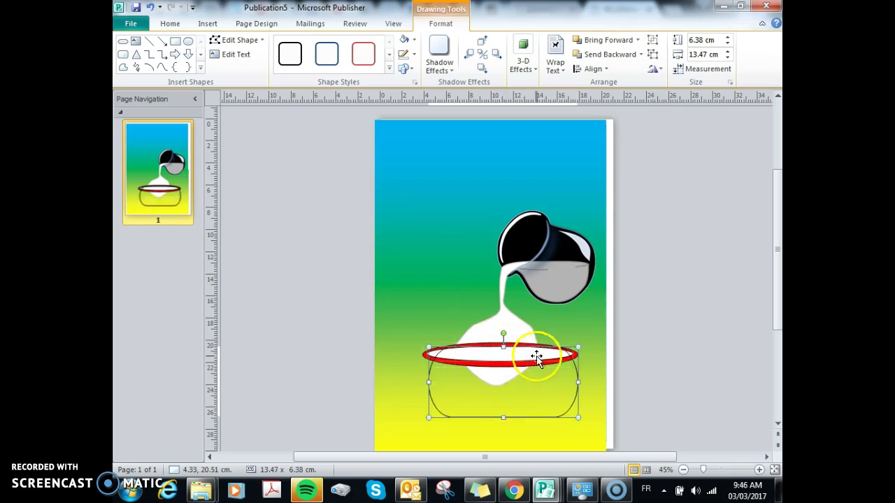
Make the red rim ellipse taller by raising its top edge.
click(646, 348)
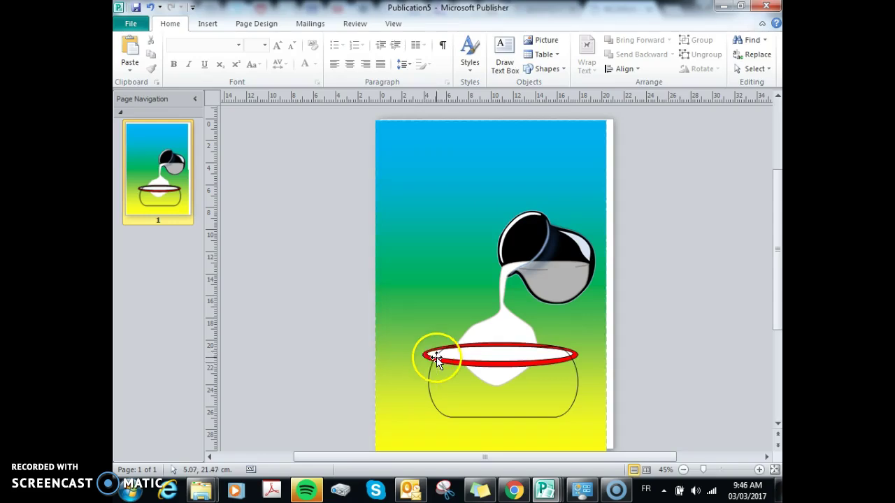
click(427, 357)
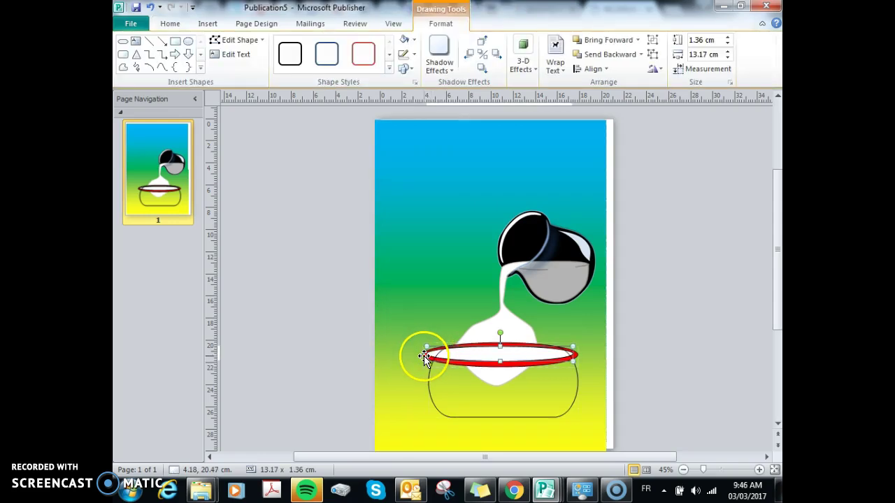
key(Escape)
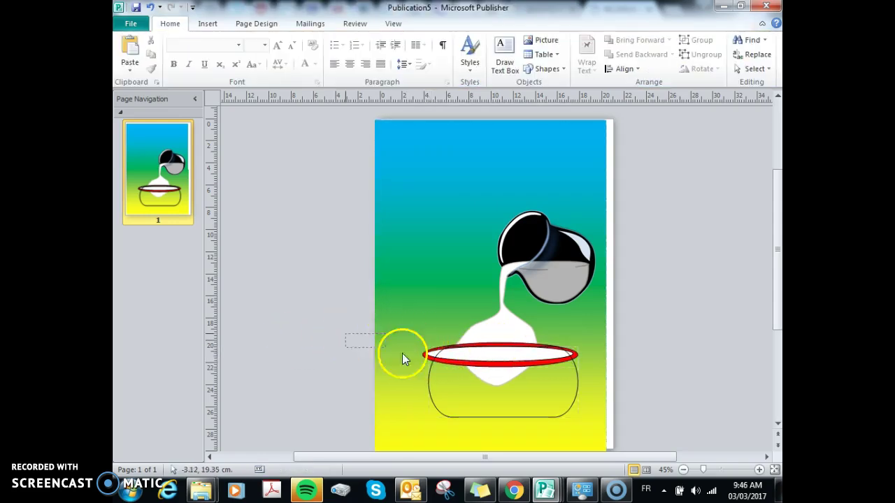
drag(403, 356, 618, 385)
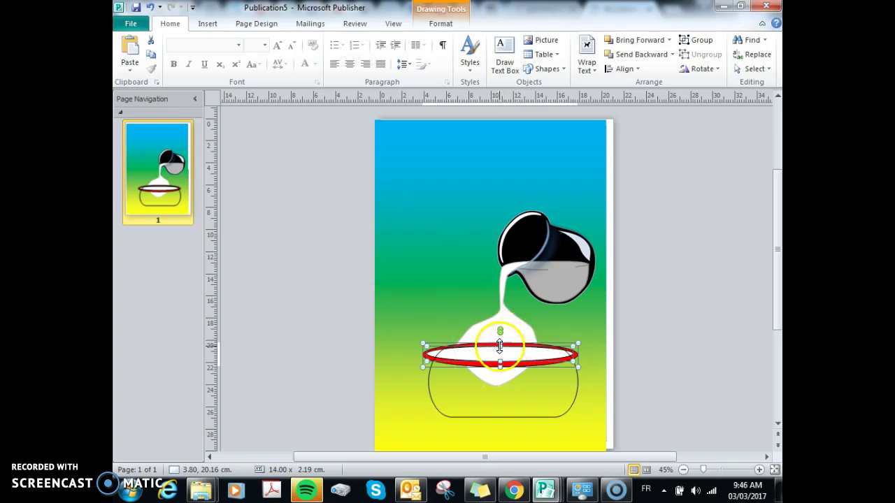
drag(500, 345, 500, 331)
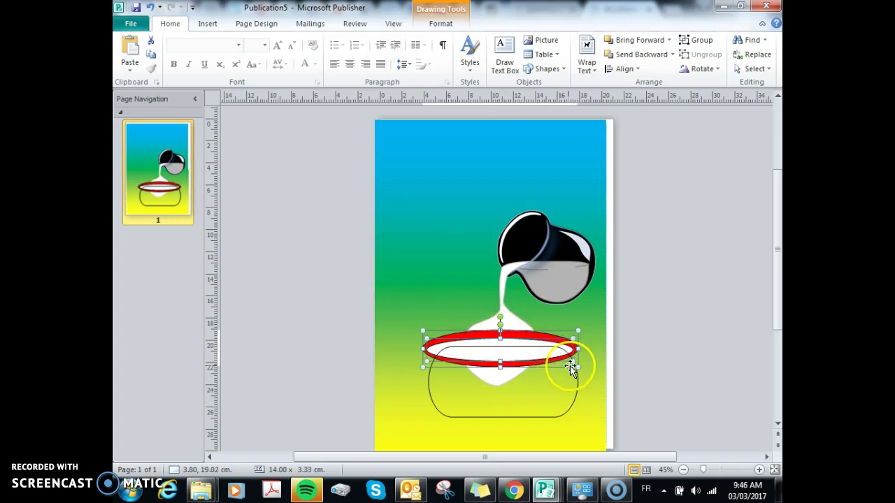
click(596, 386)
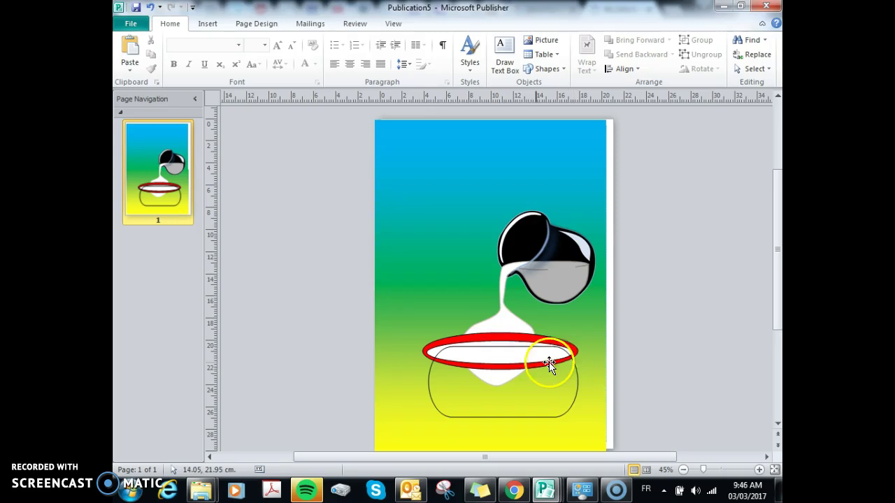
Widen and raise the bowl shape to match the rim, then fill it red.
click(509, 350)
click(533, 416)
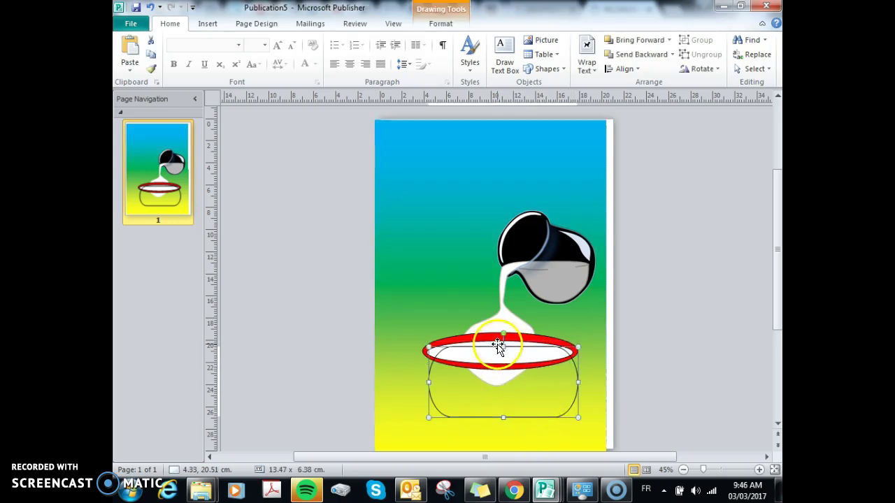
drag(499, 346, 501, 340)
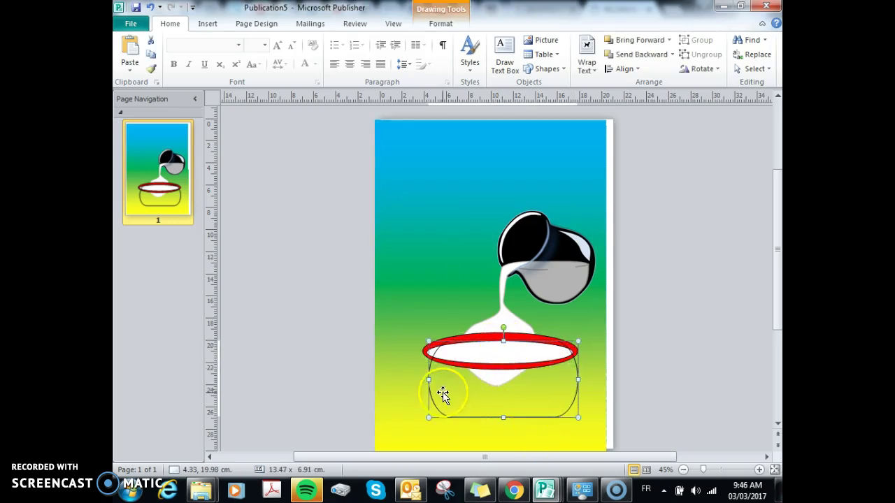
drag(429, 380, 420, 379)
drag(581, 377, 586, 379)
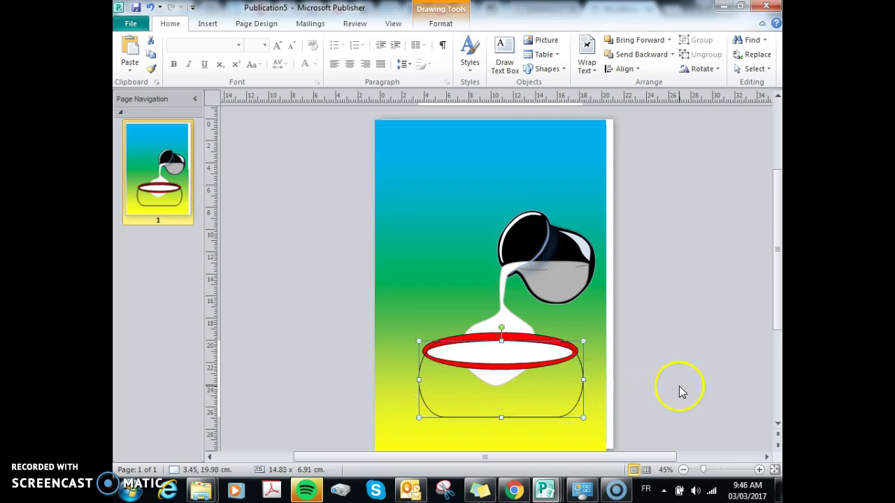
double_click(535, 416)
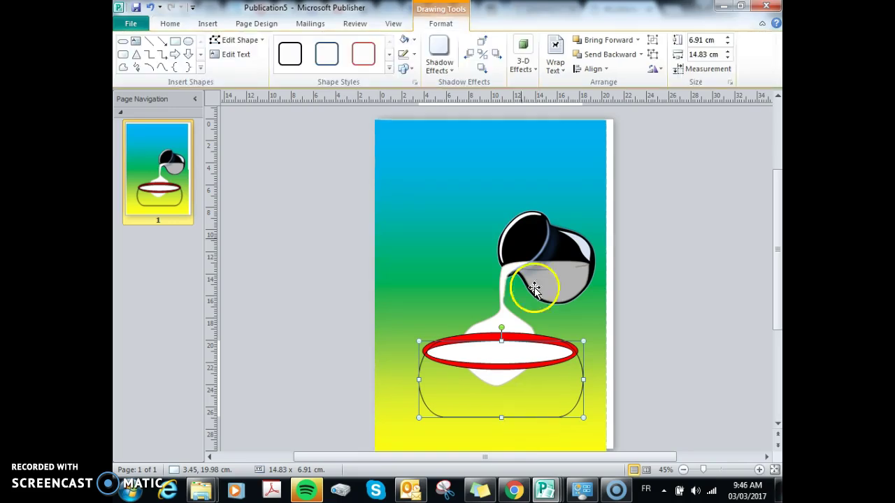
click(414, 42)
click(414, 136)
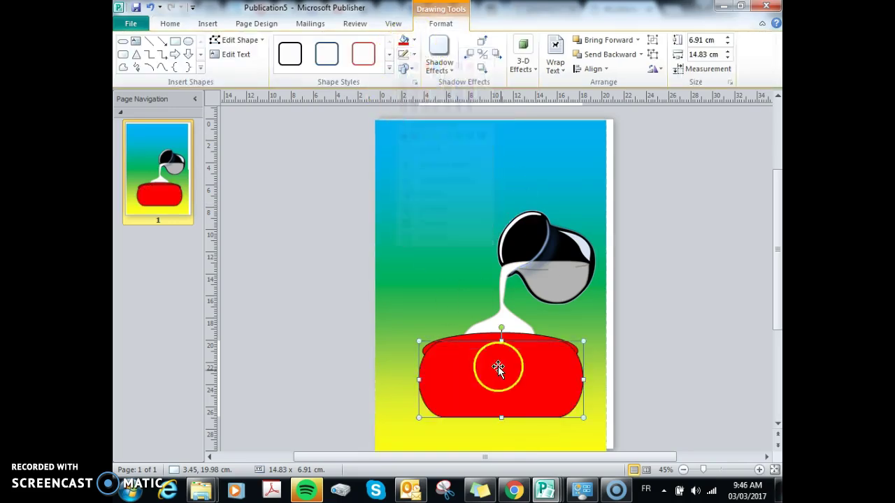
Send the red bowl behind the white rim and lengthen its bottom edge.
click(685, 360)
double_click(554, 376)
right_click(560, 357)
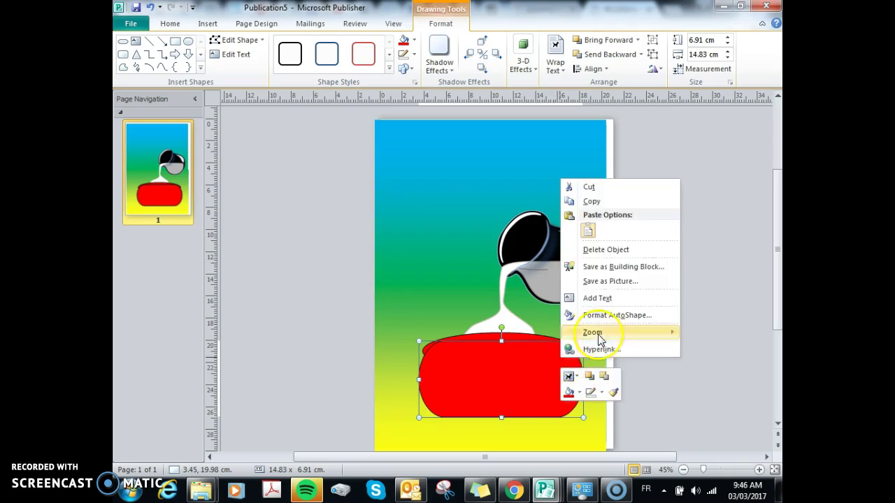
click(591, 377)
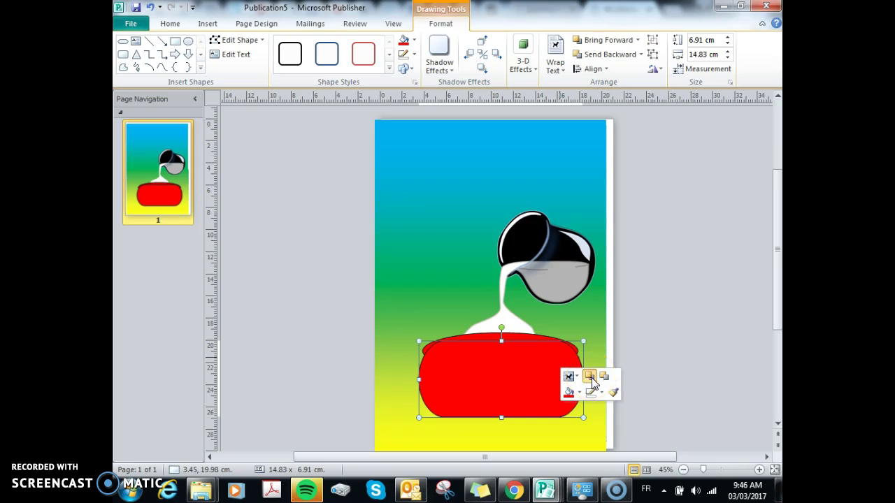
click(601, 379)
click(695, 366)
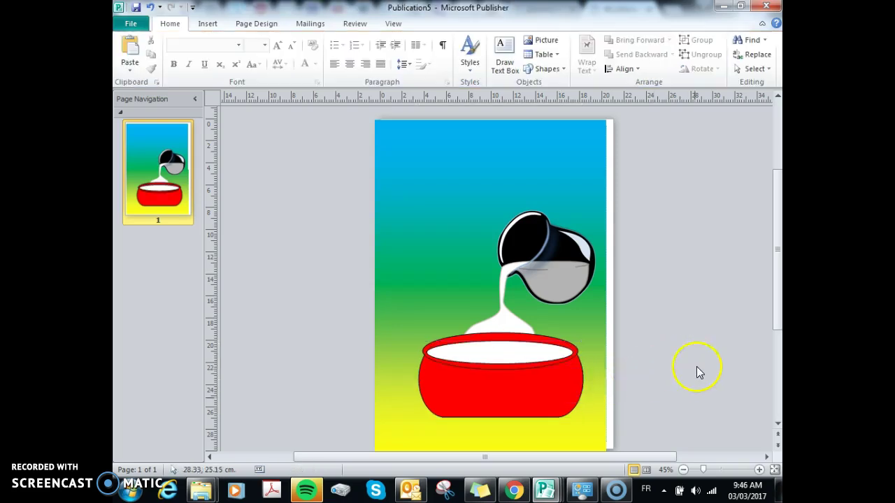
click(519, 406)
mouse_move(504, 424)
mouse_down()
mouse_move(501, 414)
mouse_move(501, 424)
mouse_up()
click(718, 388)
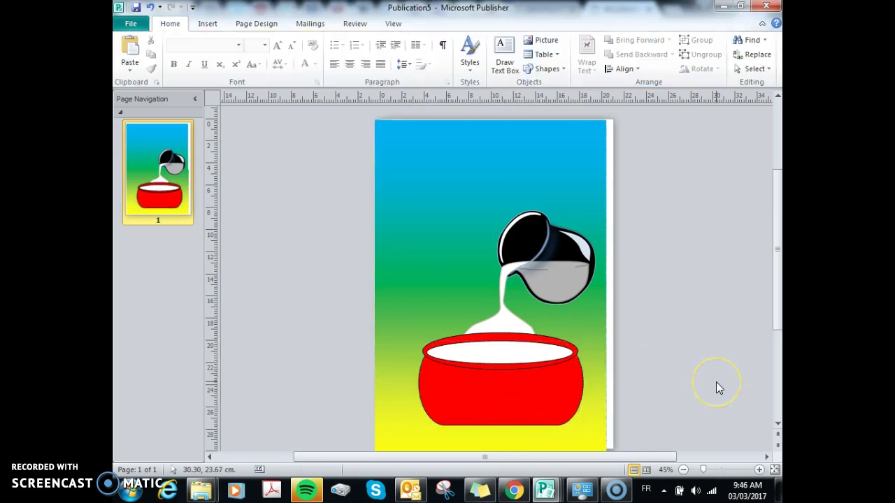
Bring the jug picture in front of the bowl and nudge it slightly up.
click(508, 321)
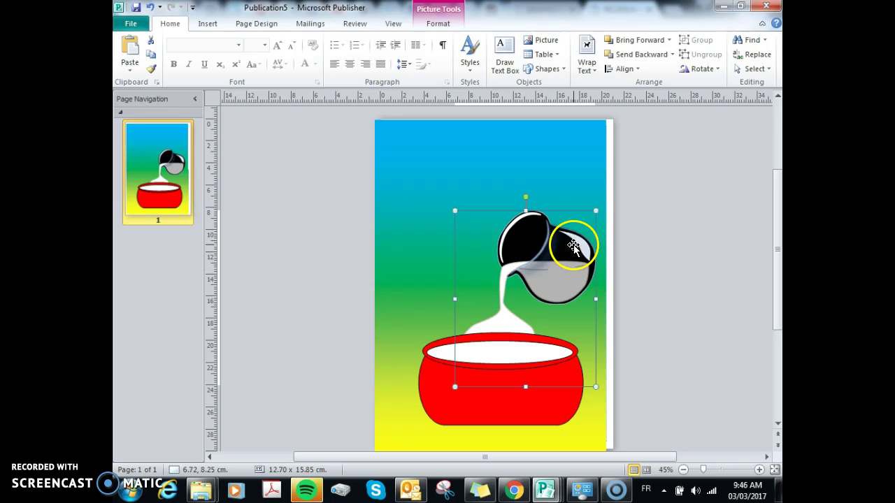
click(639, 40)
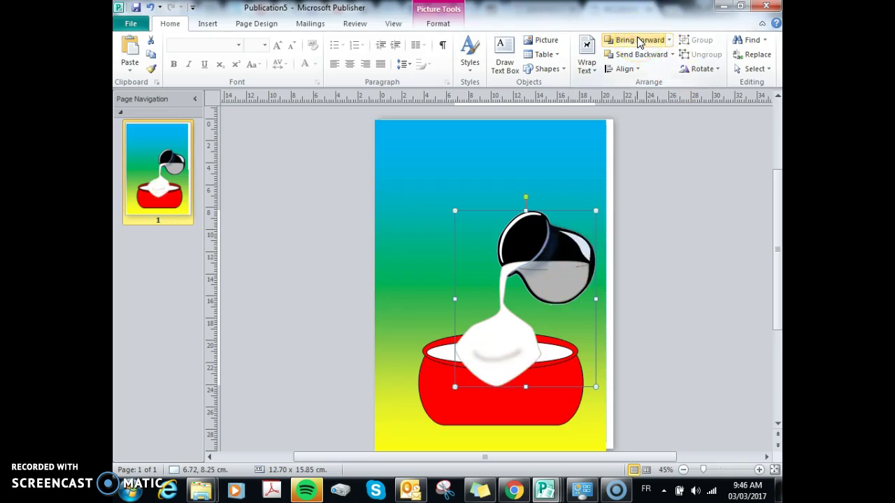
click(560, 402)
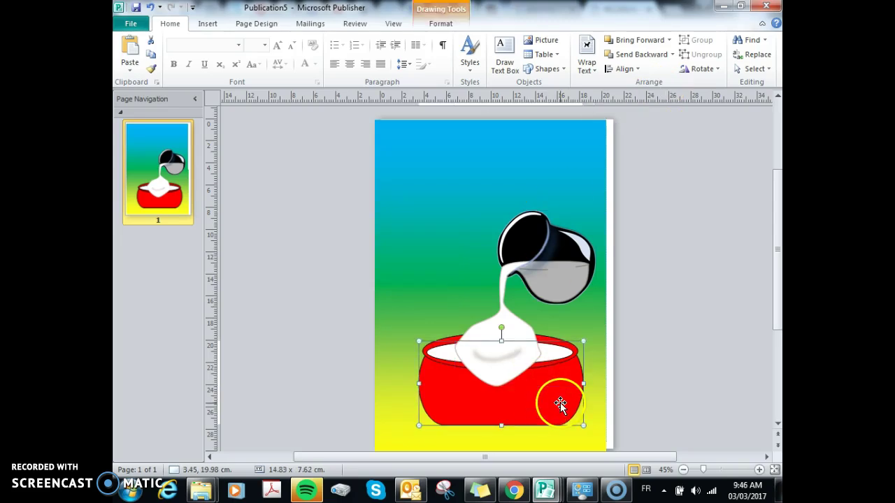
click(535, 254)
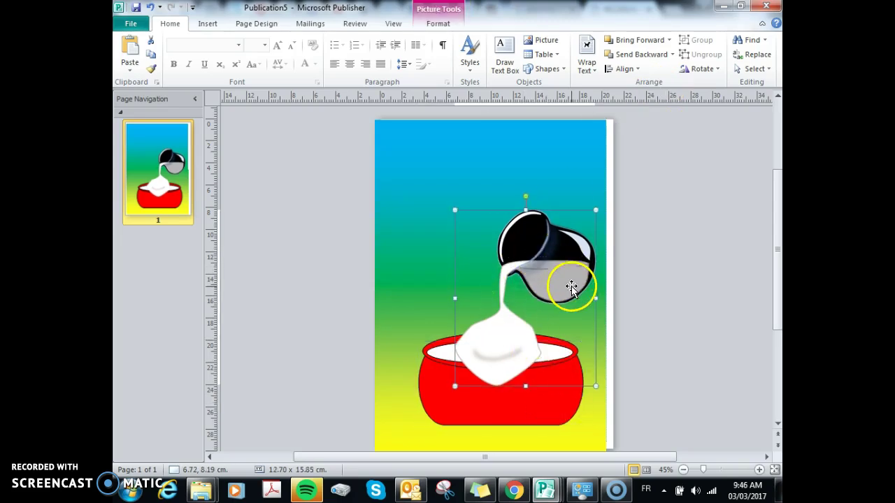
key(Up)
key(Up)
key(Up)
key(Up)
key(Up)
key(Up)
key(Up)
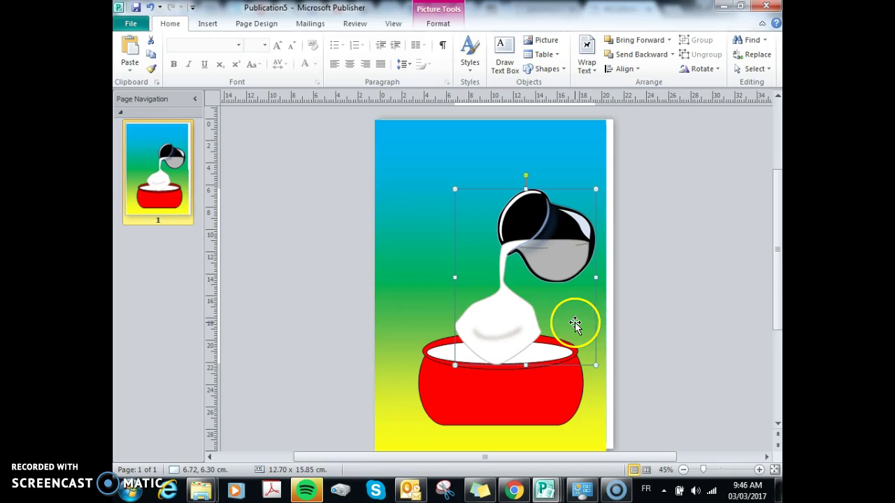
Crop the milk splash off the bottom of the jug picture.
double_click(527, 324)
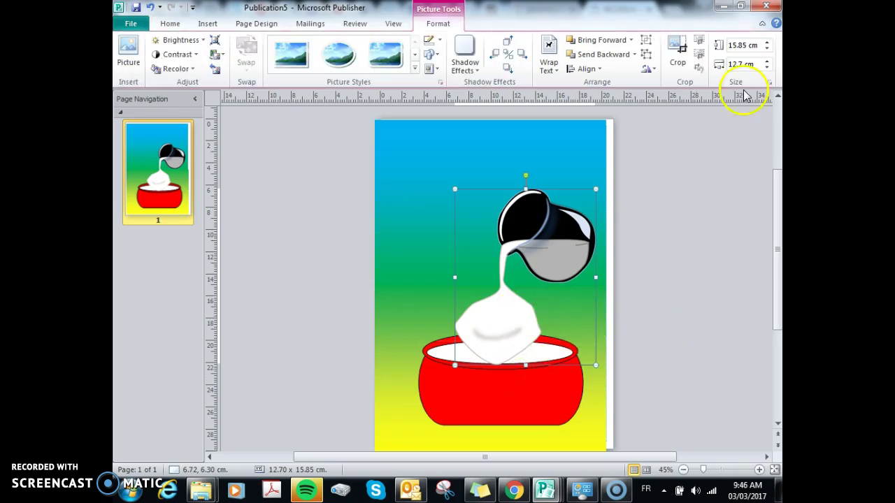
click(679, 50)
drag(526, 363, 529, 287)
click(715, 306)
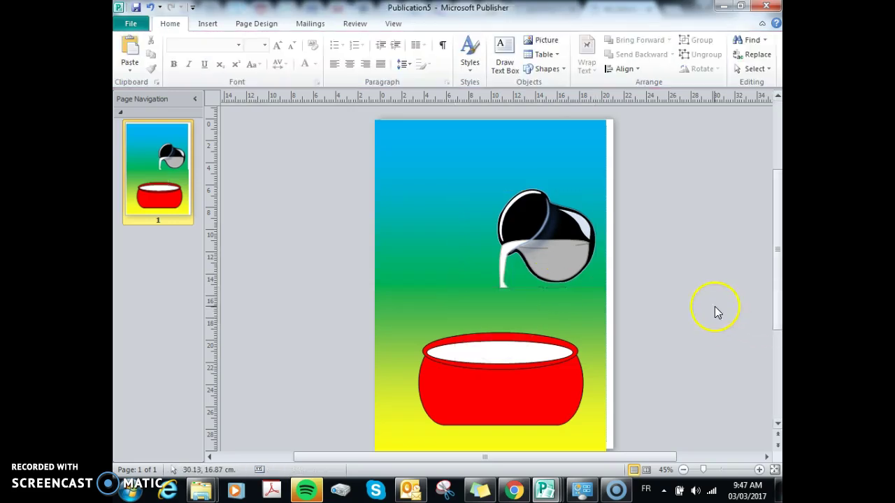
Lower the cropped jug so its stream pours into the bowl.
drag(576, 267, 585, 290)
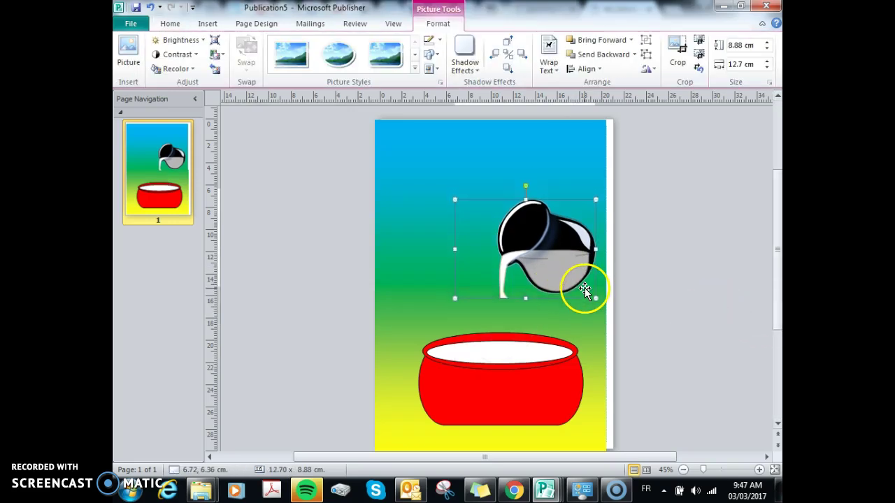
key(Down)
key(Down)
key(Down)
key(Down)
key(Down)
key(Down)
key(Down)
key(Down)
key(Down)
key(Down)
key(Down)
key(Down)
key(Down)
key(Down)
key(Down)
key(Down)
key(Down)
key(Down)
key(Down)
key(Down)
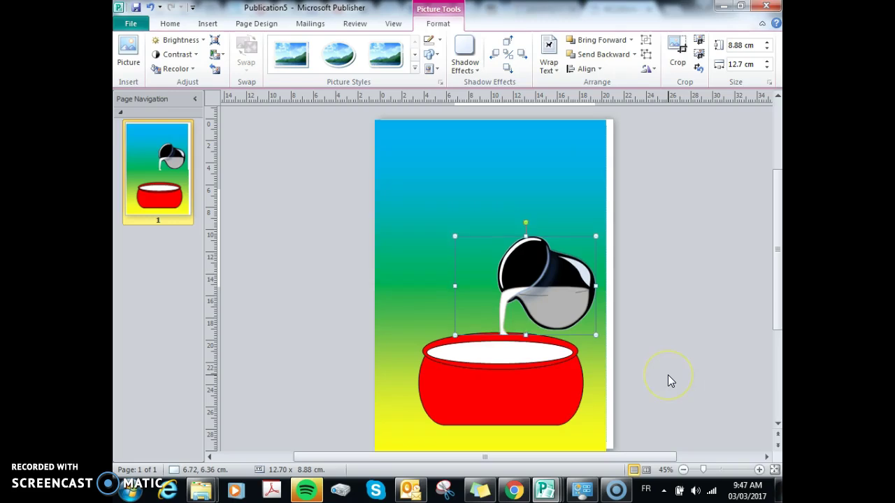
key(Down)
key(Down)
key(Down)
key(Down)
key(Down)
key(Down)
click(709, 329)
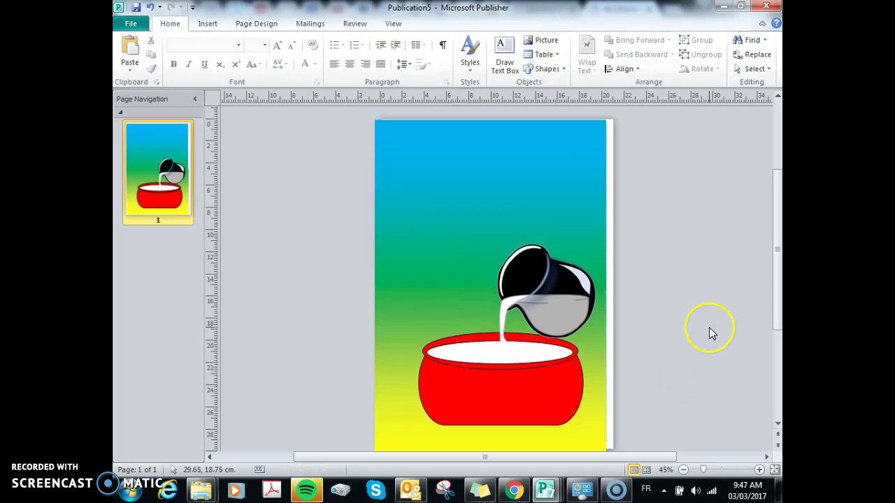